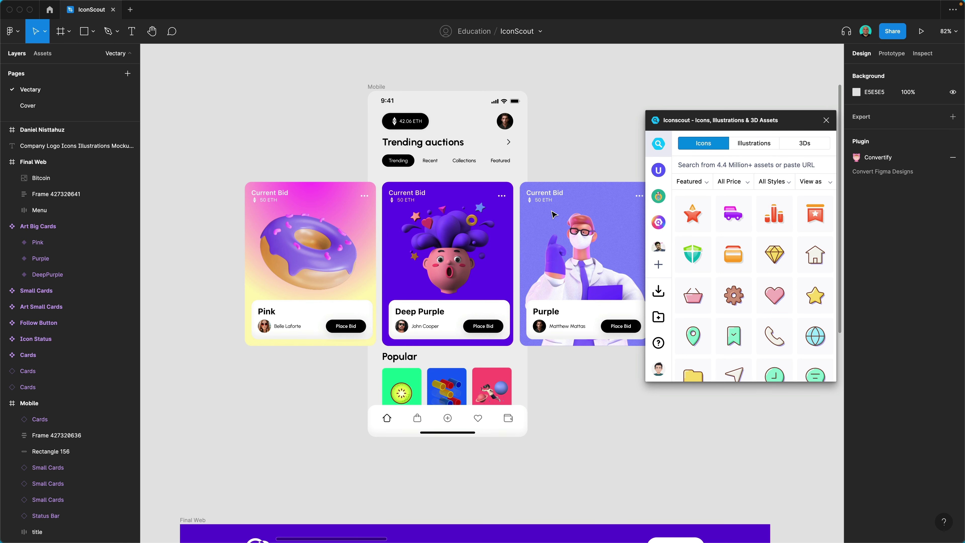
Step: Shift the IconScout plugin panel slightly to the left over the canvas
mouse_move(763, 122)
mouse_down()
mouse_move(751, 125)
mouse_move(776, 114)
mouse_up()
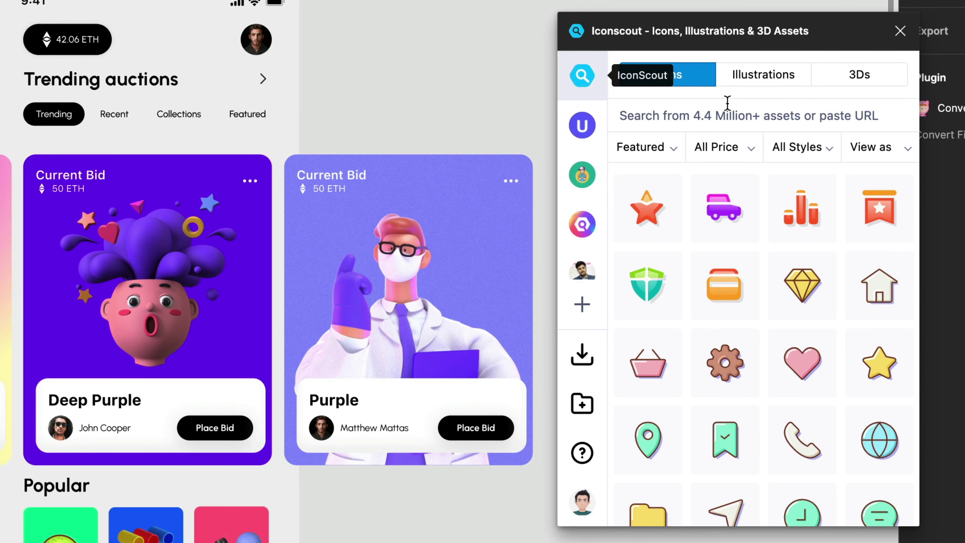
Step: Browse the IconScout Icons, Illustrations and 3Ds collections
click(767, 113)
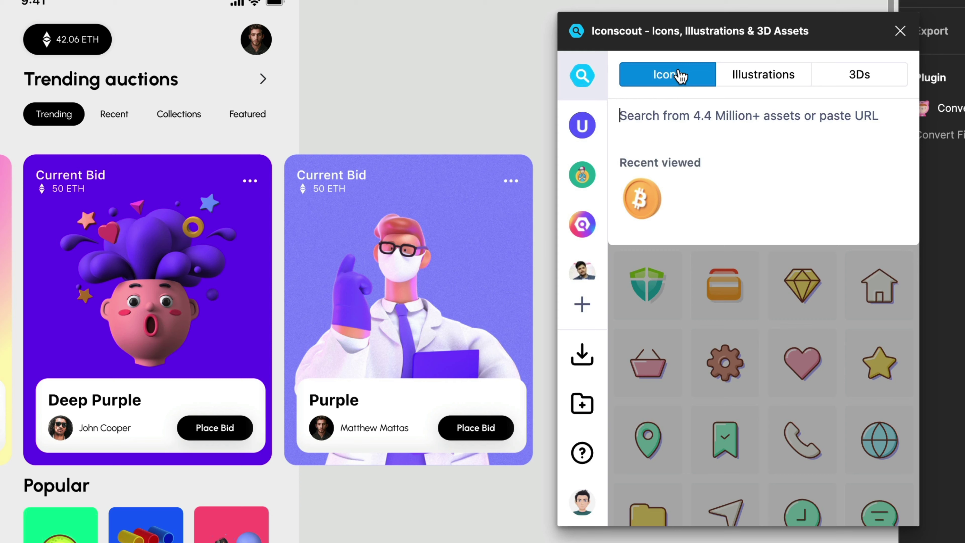
click(684, 76)
click(751, 77)
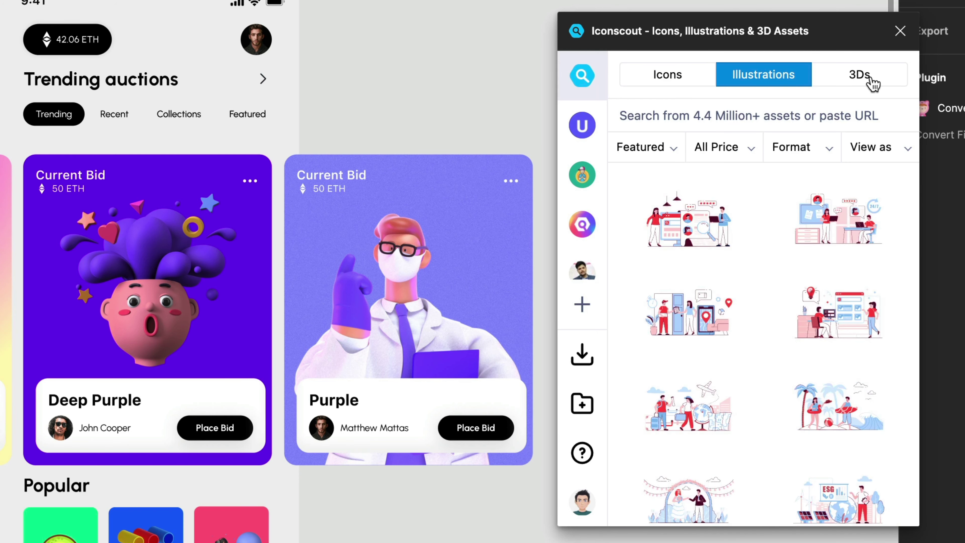
click(872, 82)
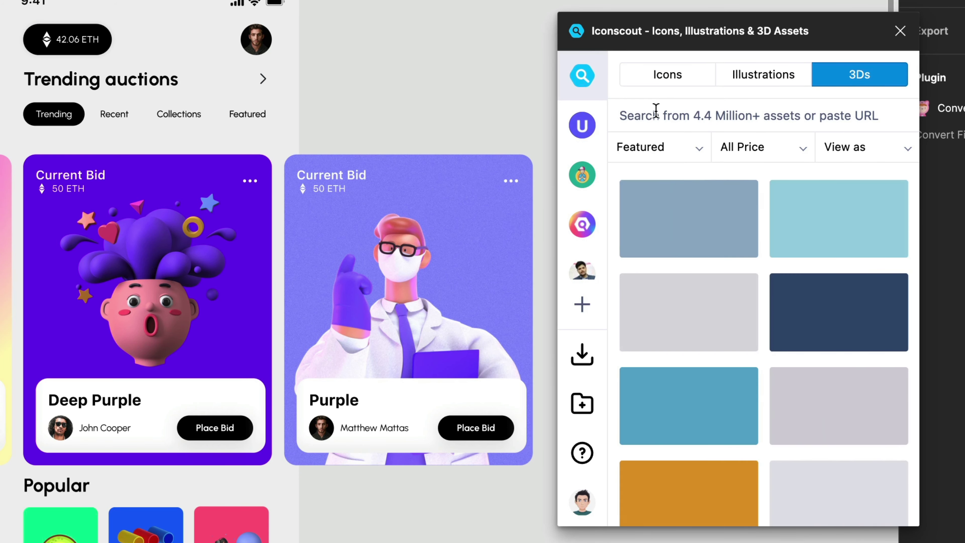
Step: Open the Follow to Add in Plugin Profile page listing contributors like Pro Symbols
click(655, 114)
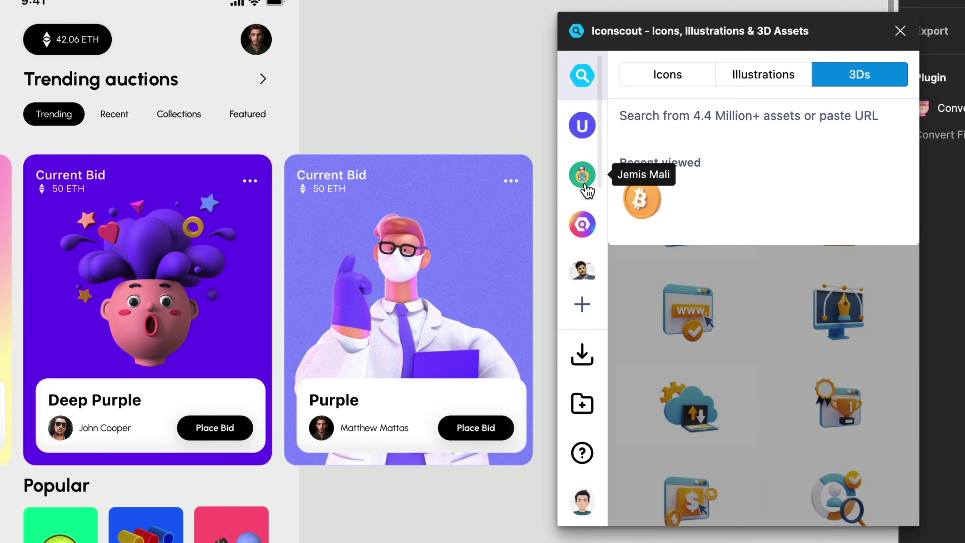
scroll(589, 251, down, 5)
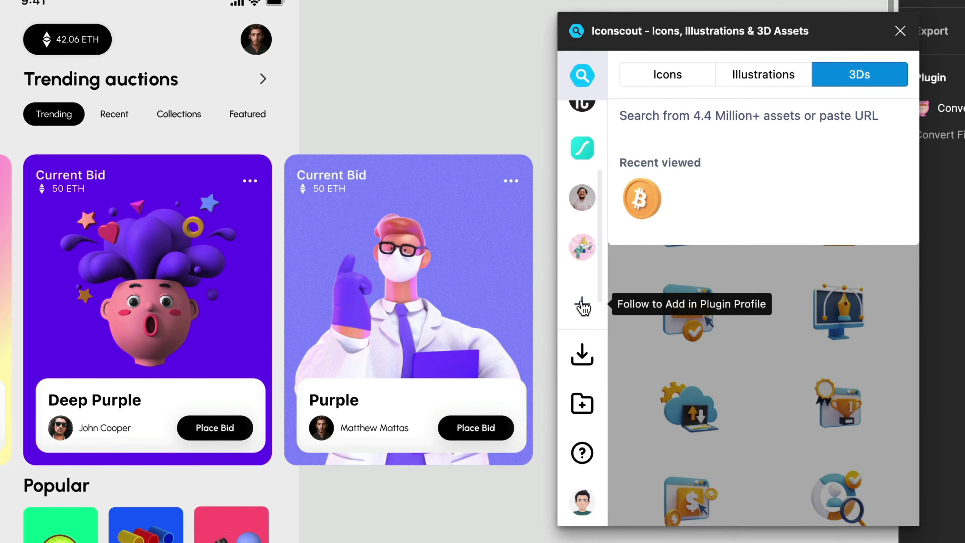
click(582, 305)
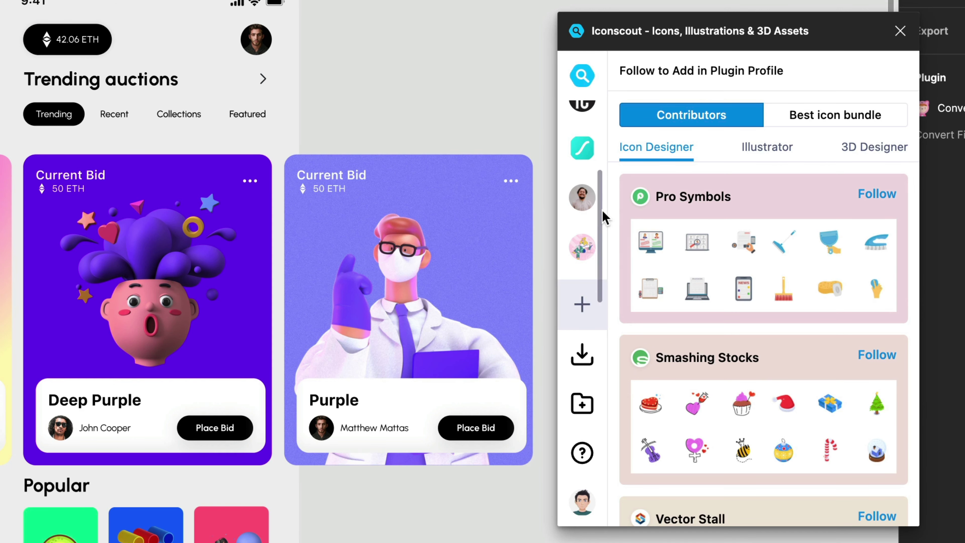
Step: Open the Impro Studio contributor profile and scroll through its illustrations
click(584, 205)
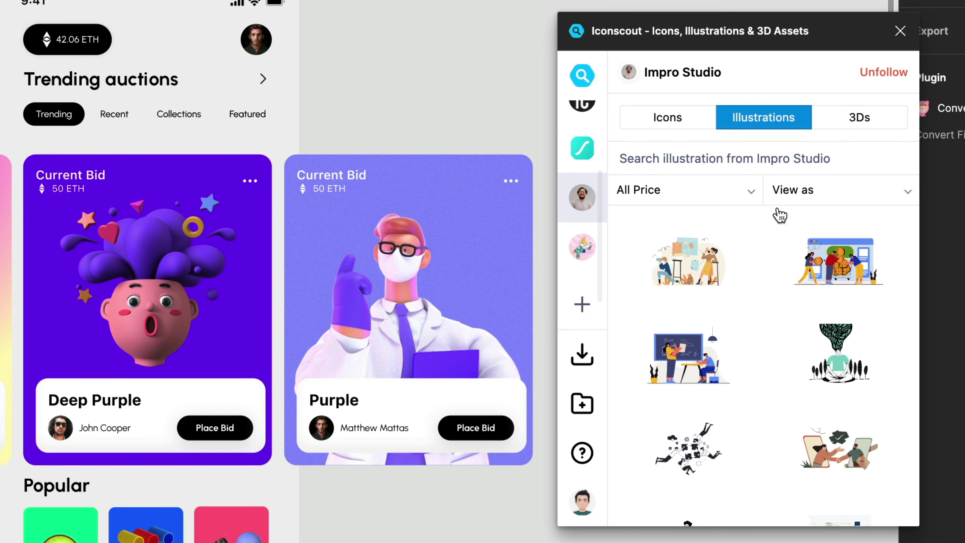
scroll(721, 297, down, 5)
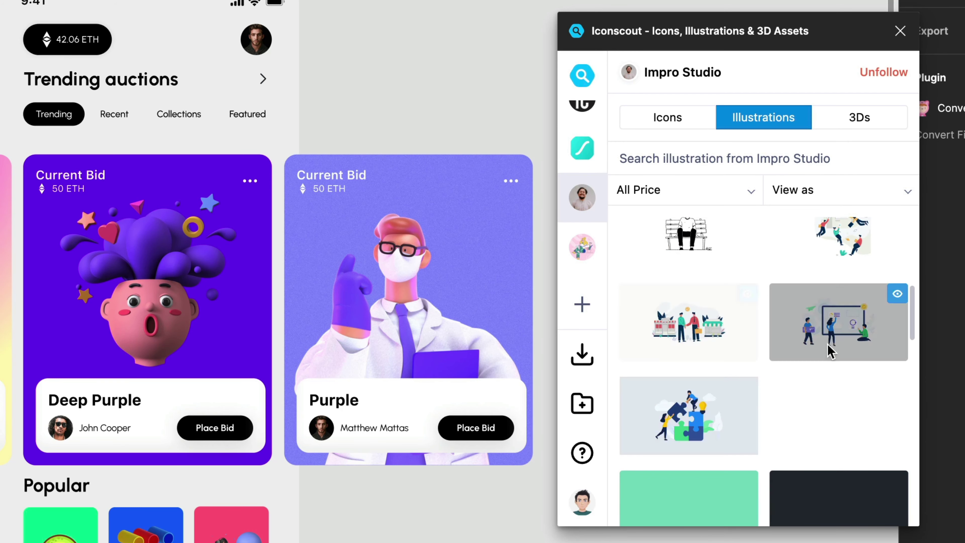
scroll(822, 354, down, 5)
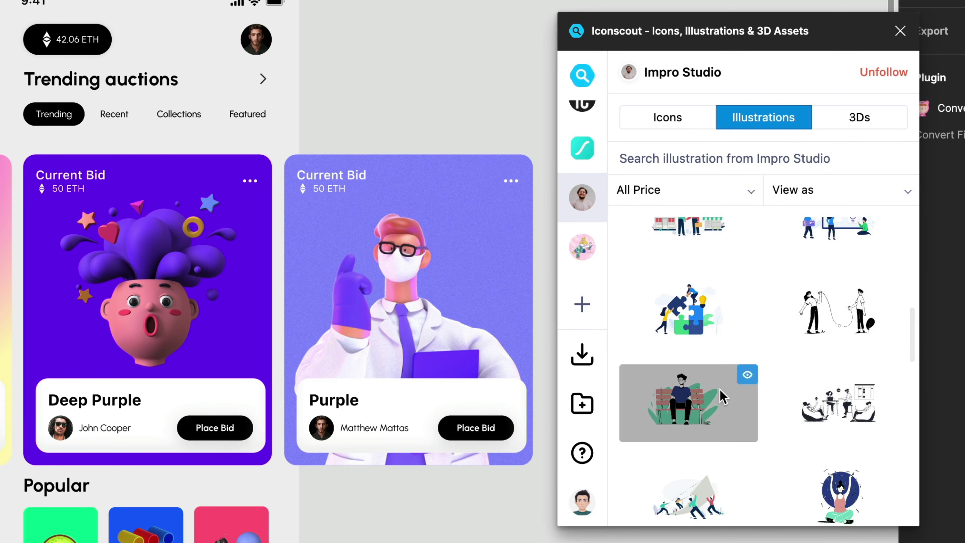
scroll(798, 388, down, 5)
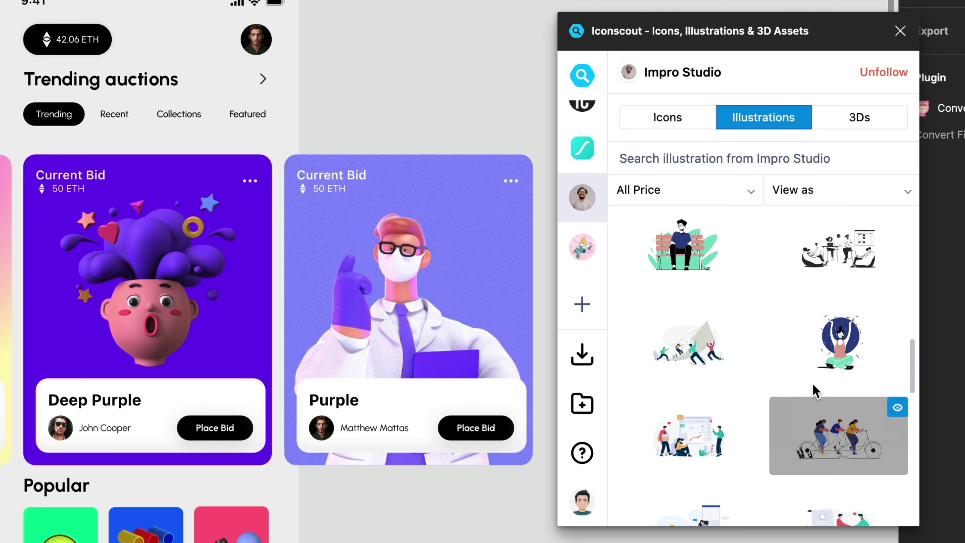
scroll(592, 281, down, 1)
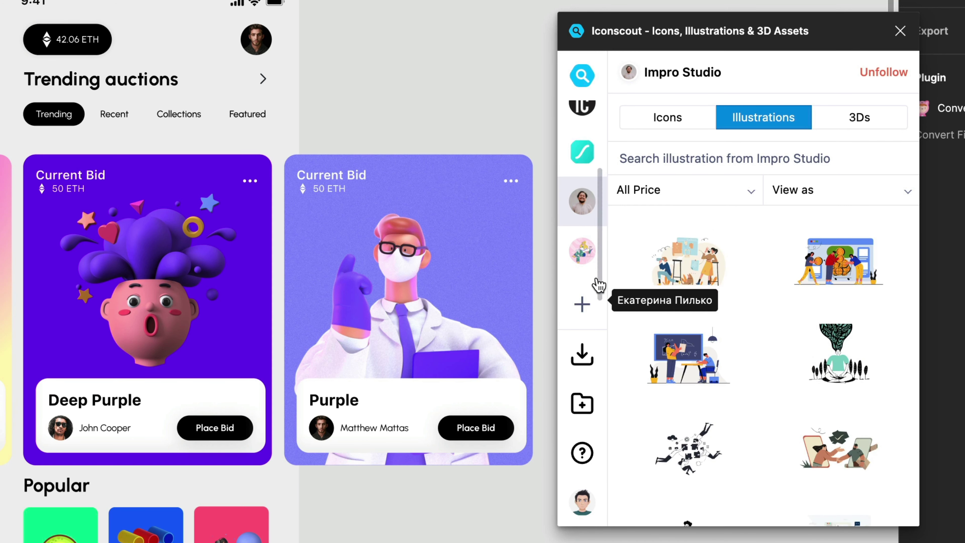
scroll(594, 282, down, 1)
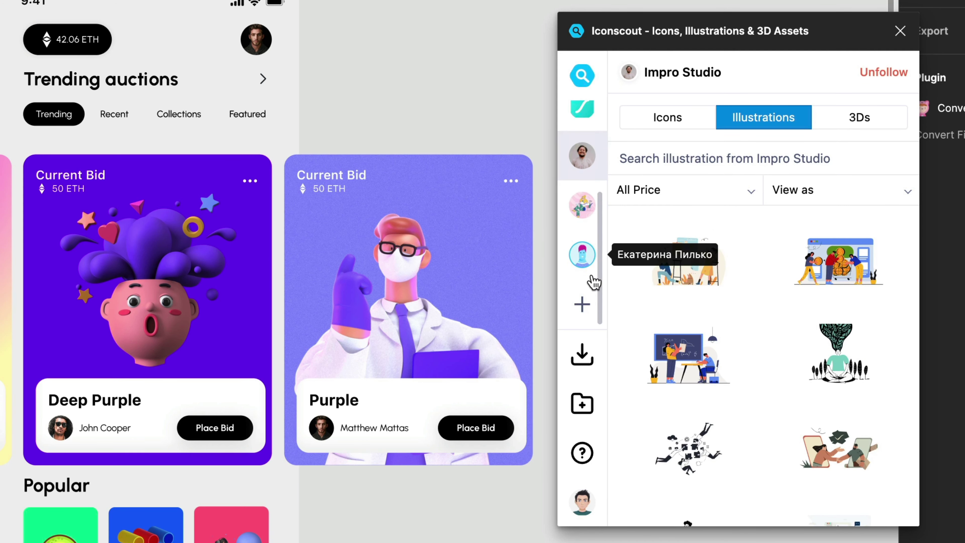
Step: Follow the Smashing Stocks contributor from the contributors-to-follow list
click(585, 306)
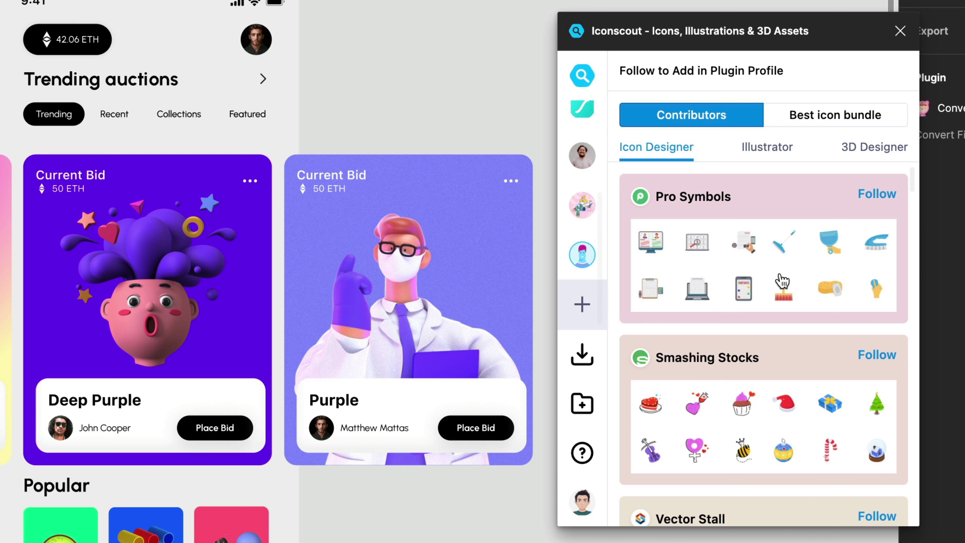
scroll(752, 304, down, 3)
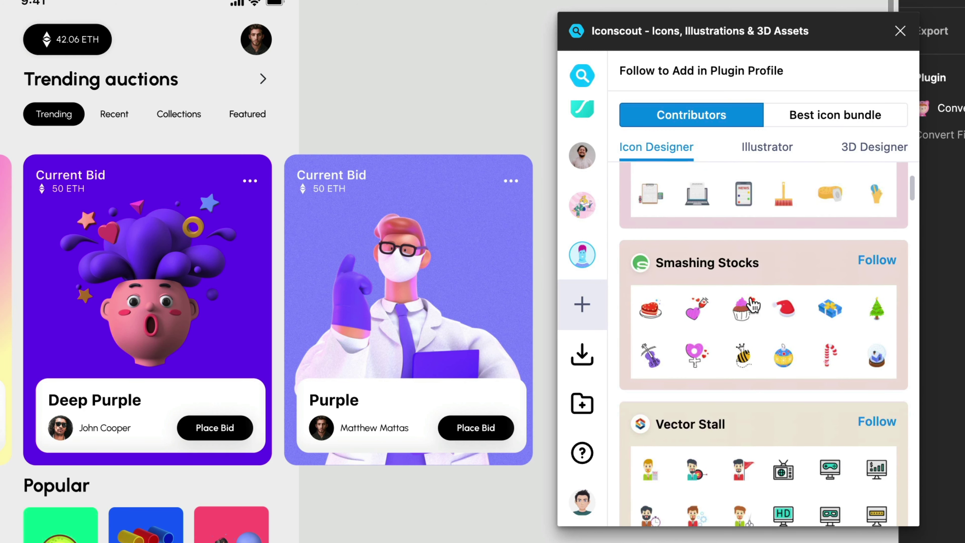
click(873, 263)
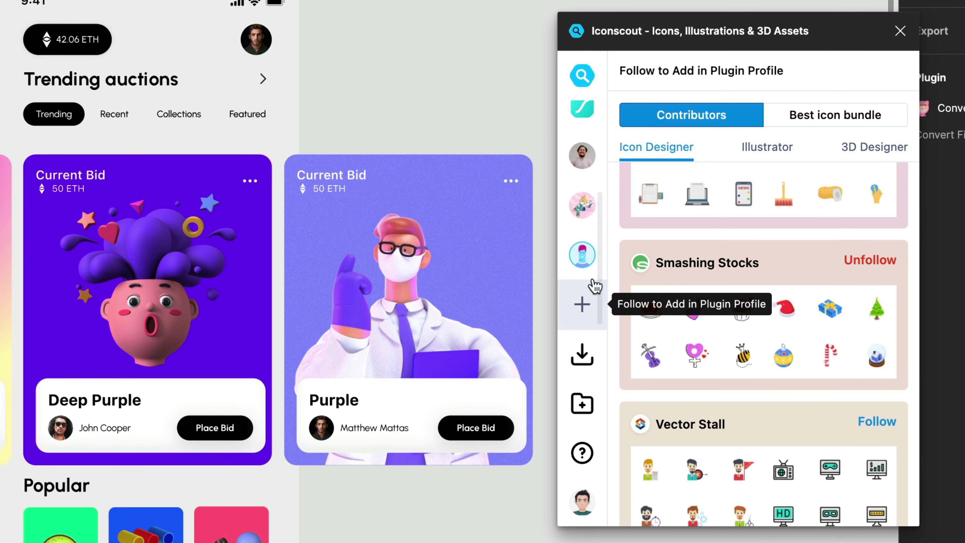
scroll(587, 268, up, 5)
scroll(587, 268, up, 2)
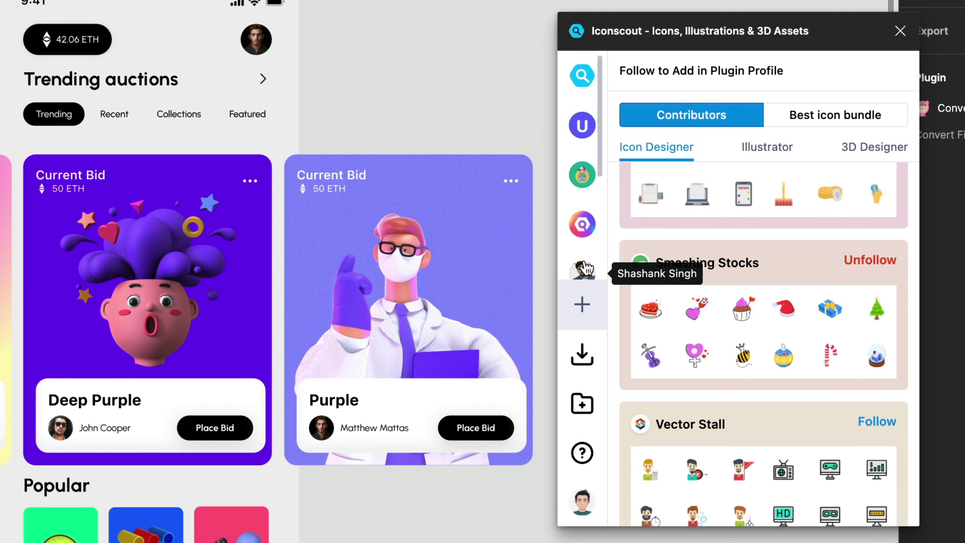
click(582, 75)
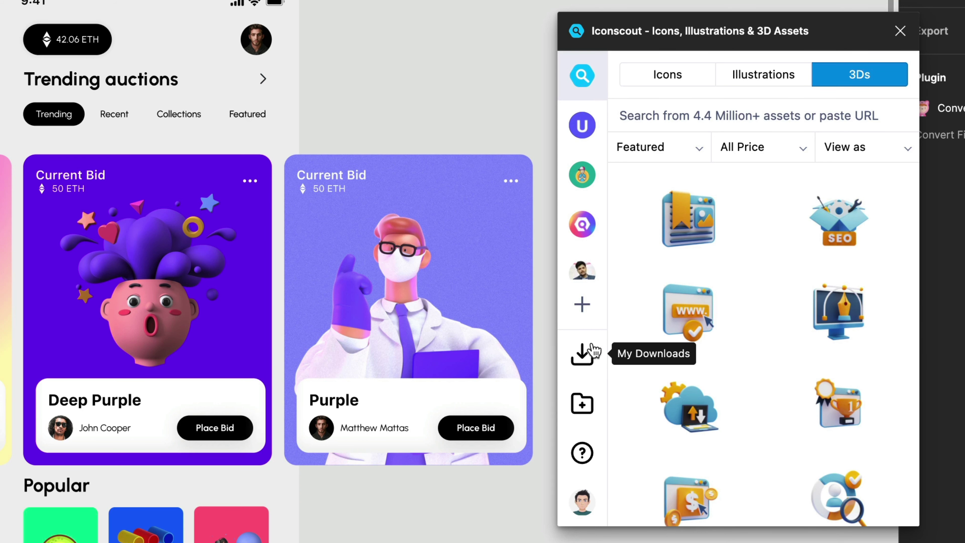
Step: Open My Downloads and view its downloaded illustrations, 3D assets and icons
click(583, 357)
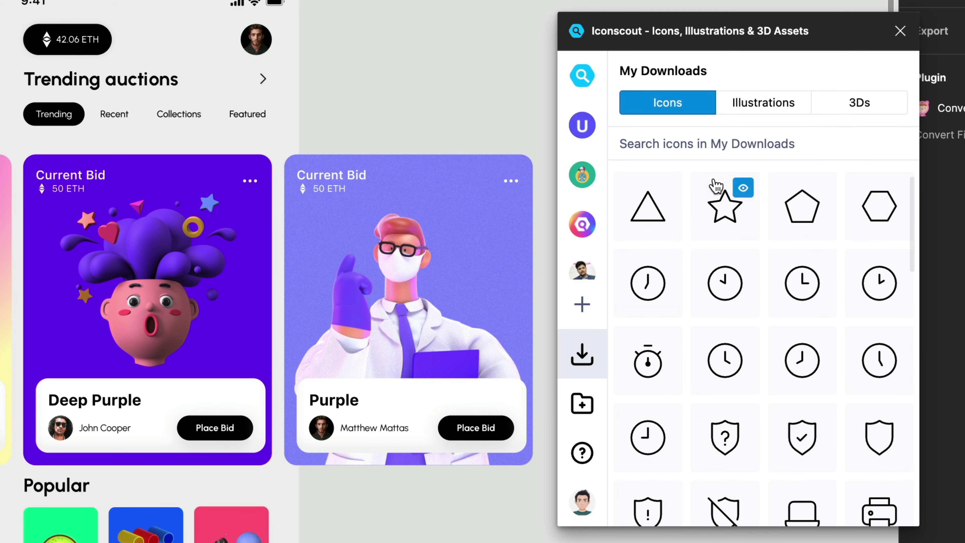
scroll(777, 382, down, 10)
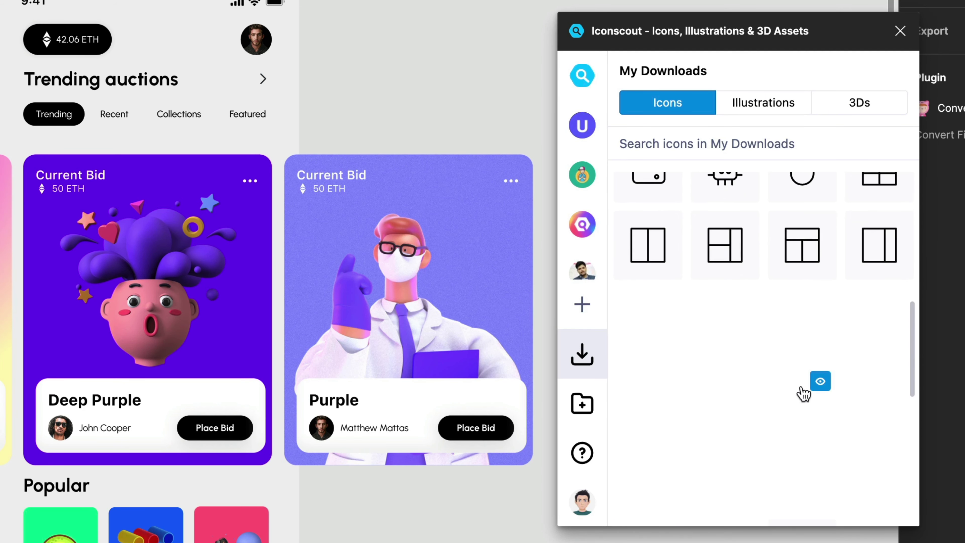
scroll(785, 390, down, 3)
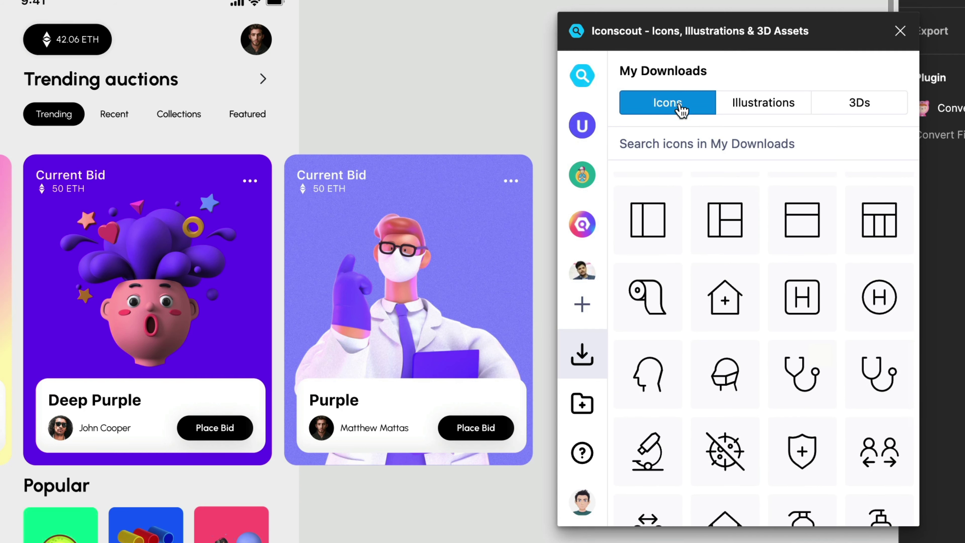
click(768, 103)
click(865, 106)
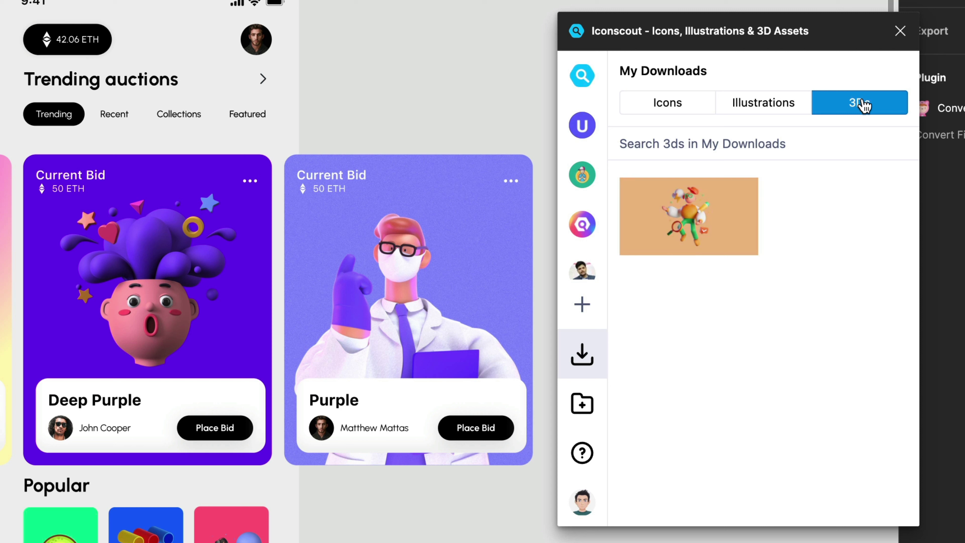
click(686, 113)
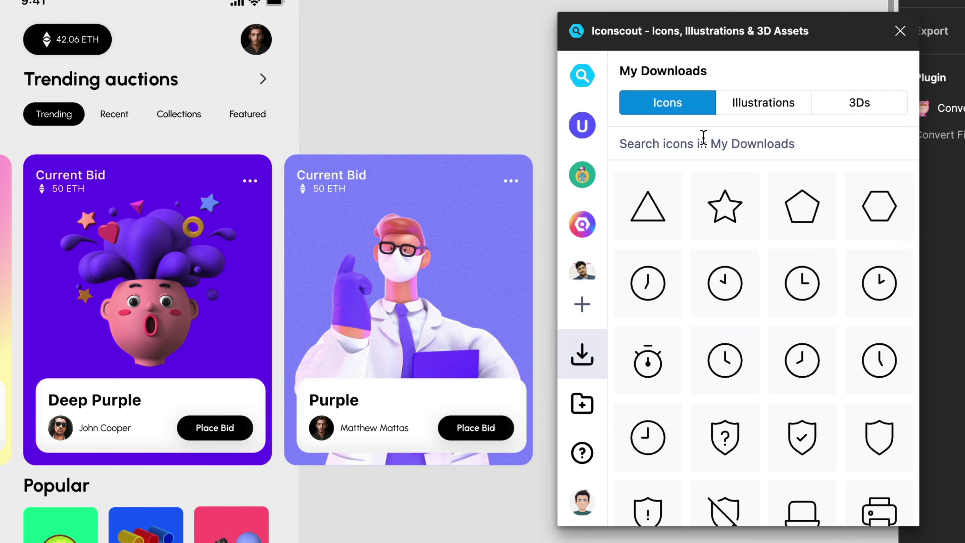
Step: Search My Downloads for 'laptop' to list laptop, mouse, keyboard and monitor icons
click(706, 146)
text(lap)
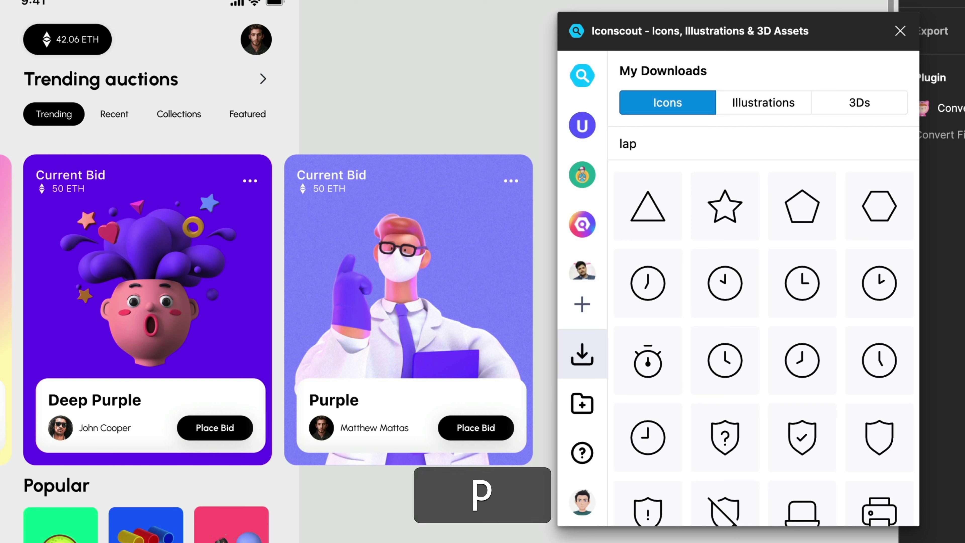
text(top)
key(Return)
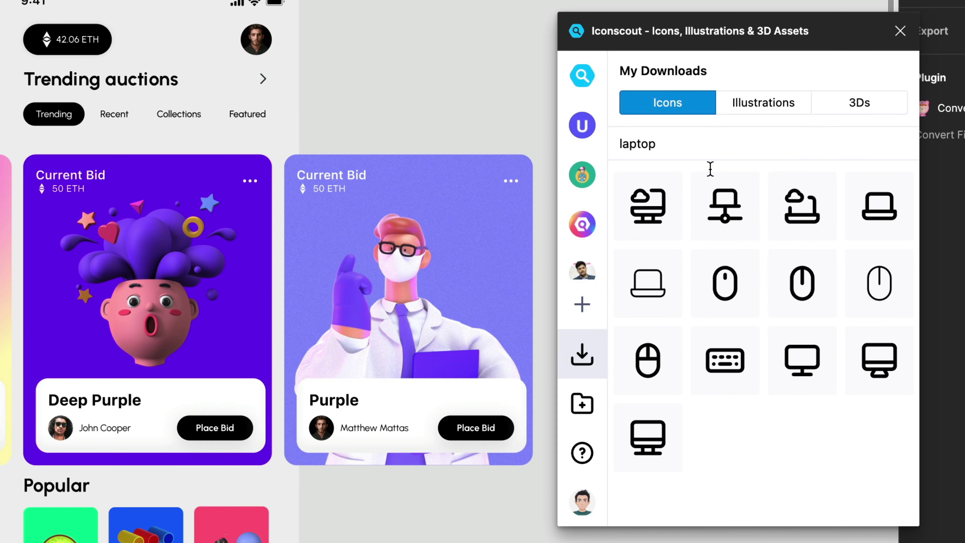
mouse_move(663, 289)
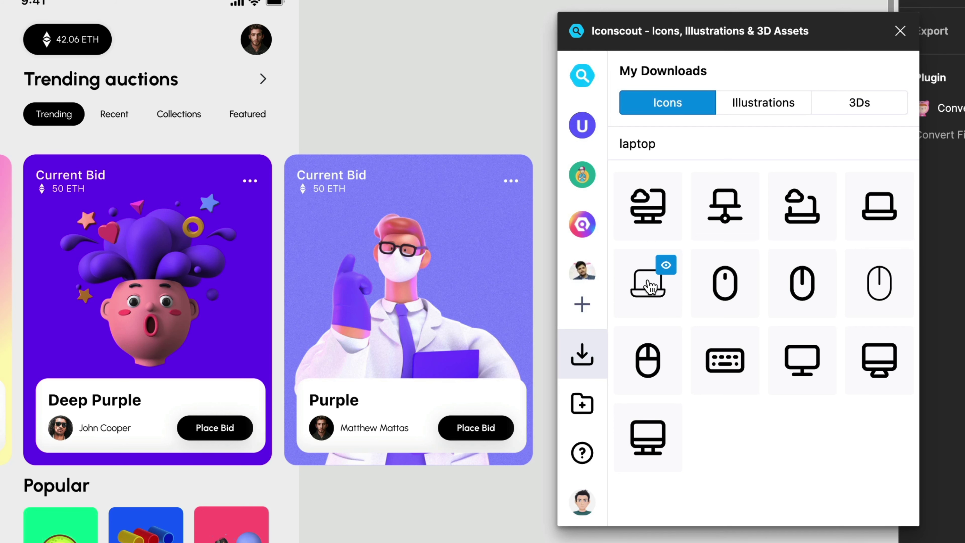
Step: Search the main Icons library for 'bitcoin'
click(581, 78)
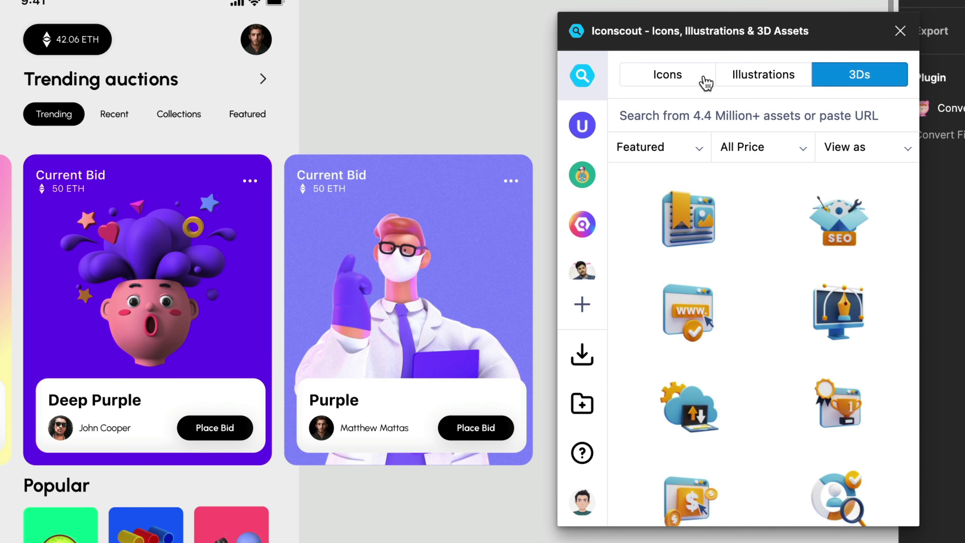
click(676, 78)
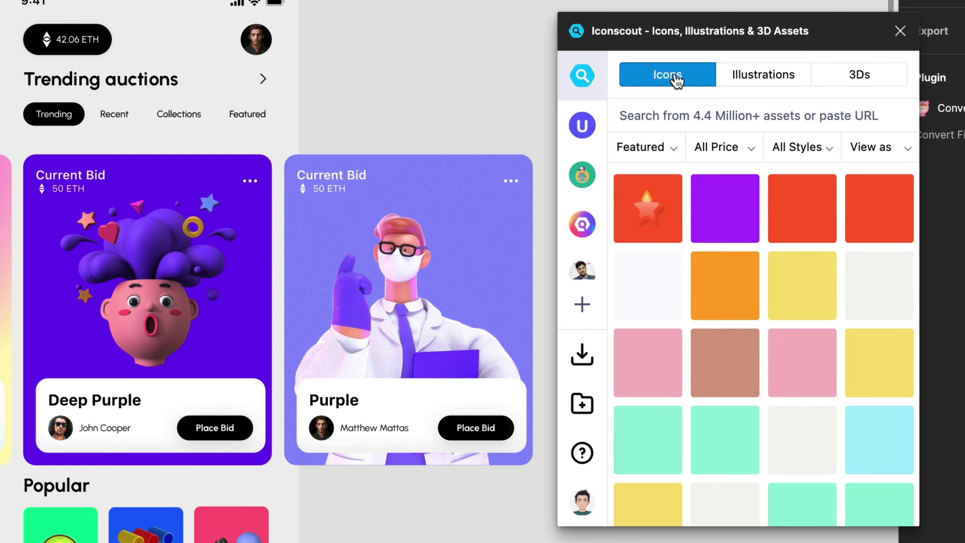
click(678, 114)
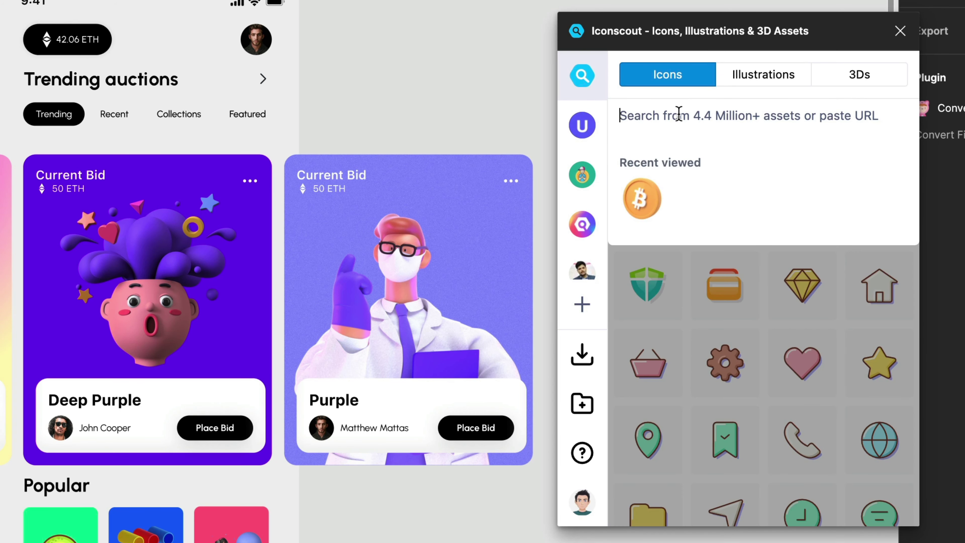
text(bitcoin)
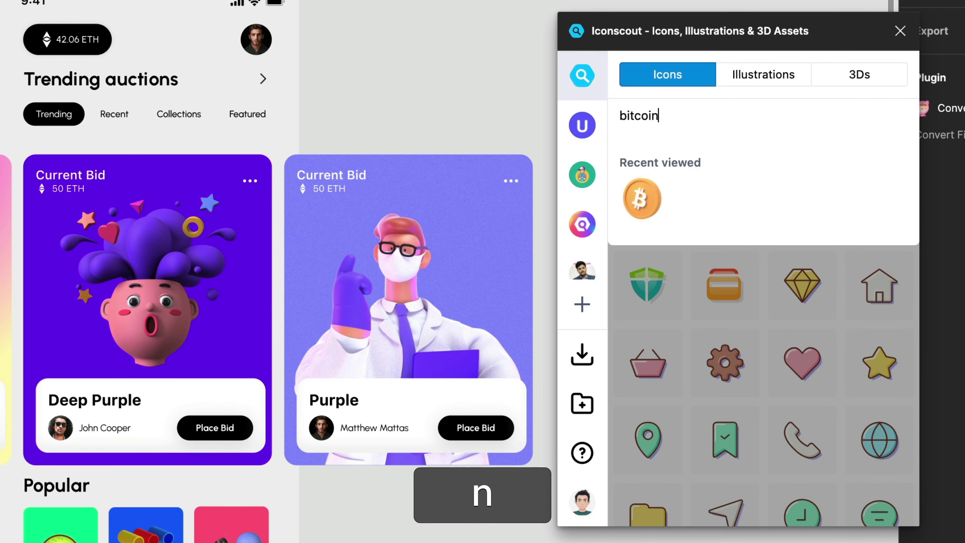
key(Return)
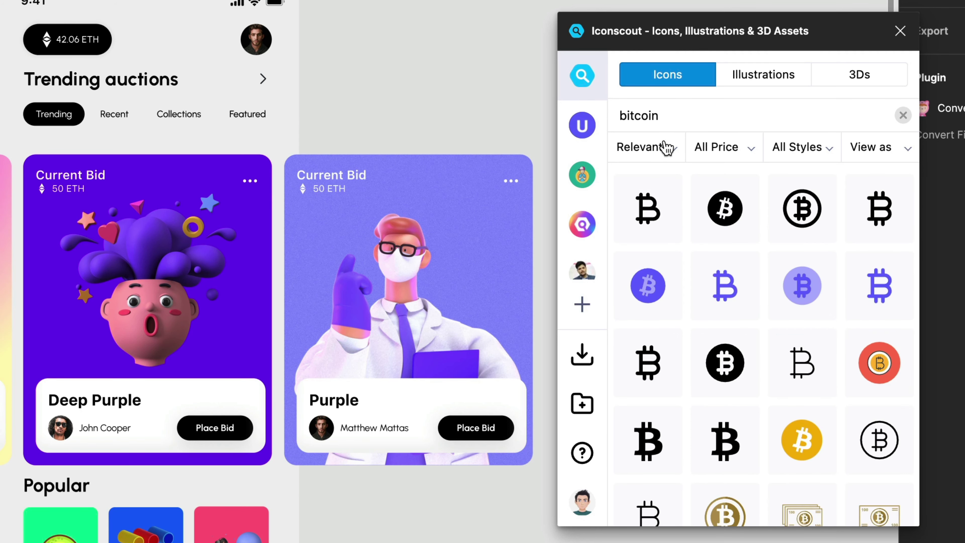
Step: Sort the bitcoin results by Featured and filter them to Free, Line-style icons
click(671, 152)
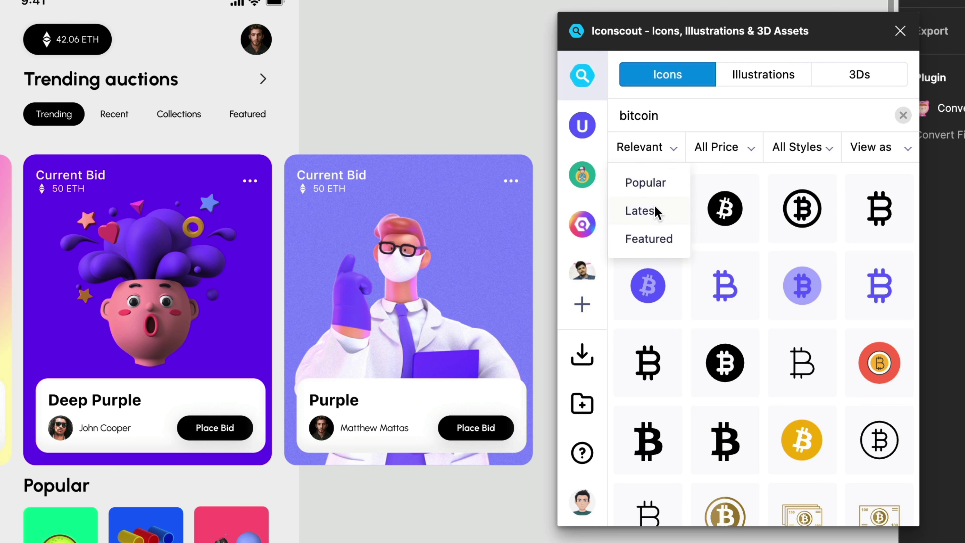
click(655, 237)
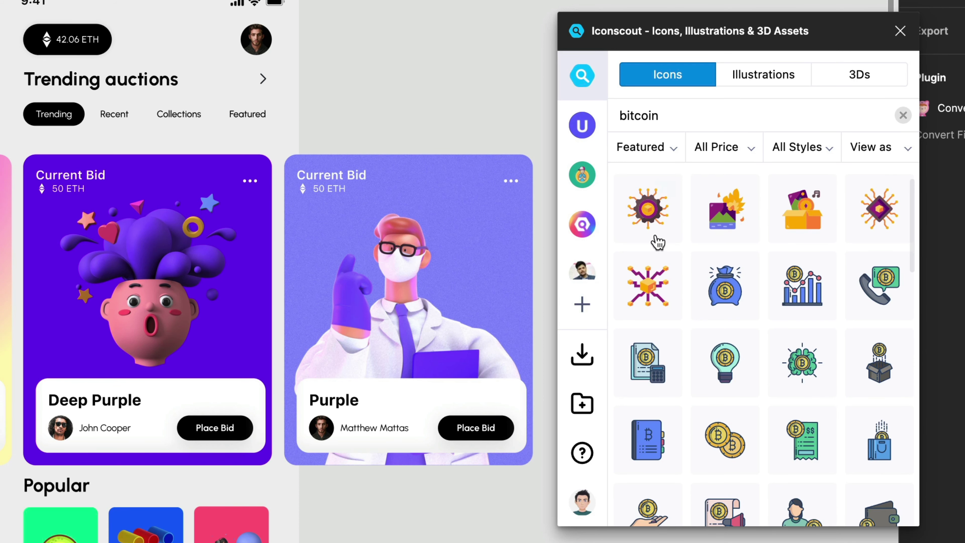
click(730, 149)
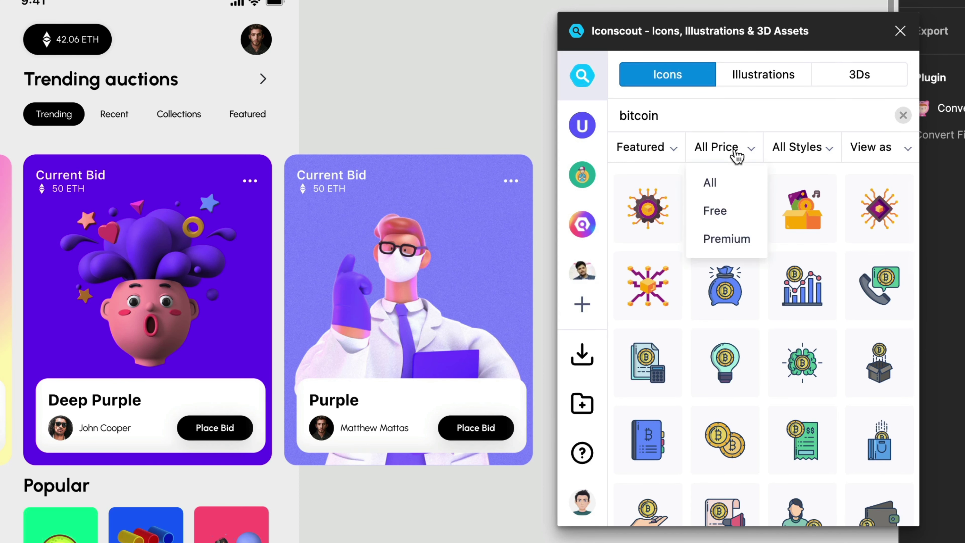
click(726, 212)
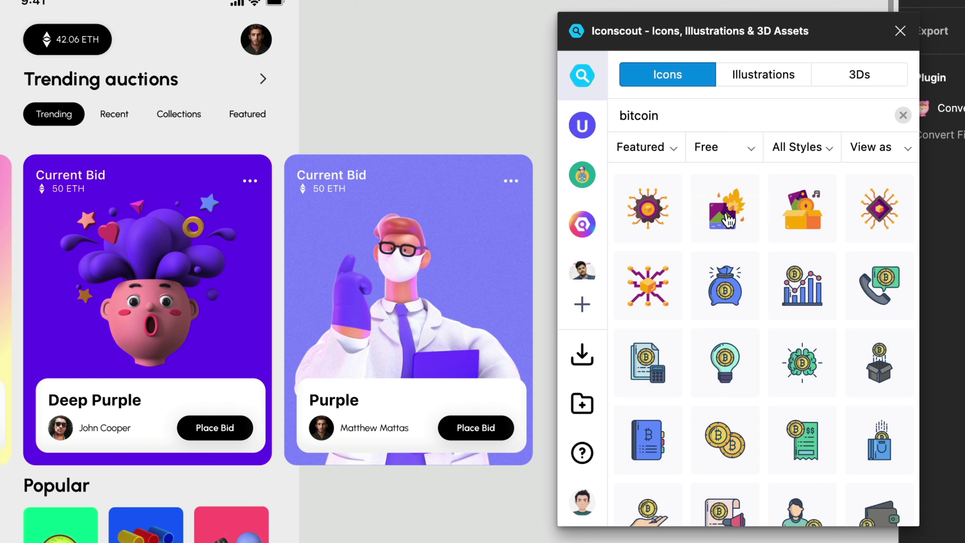
click(807, 156)
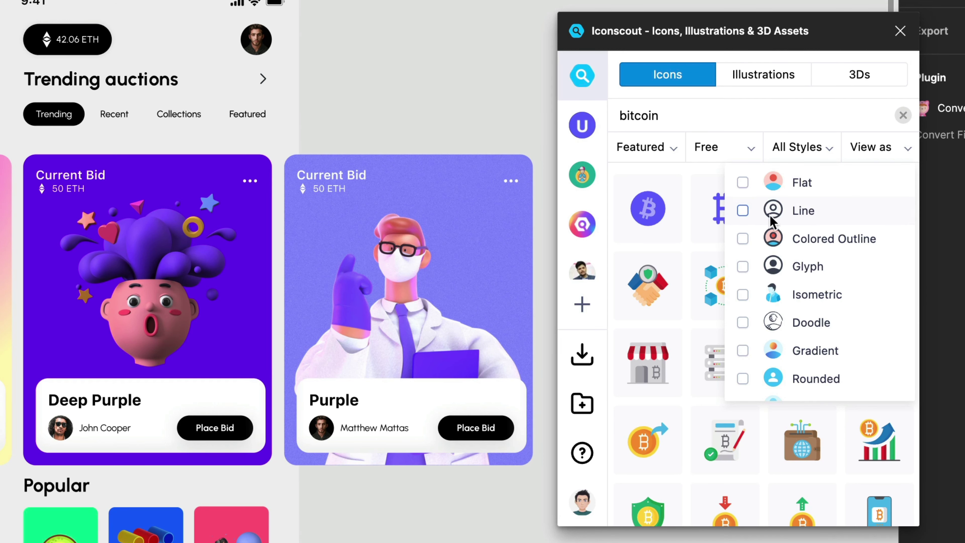
click(743, 210)
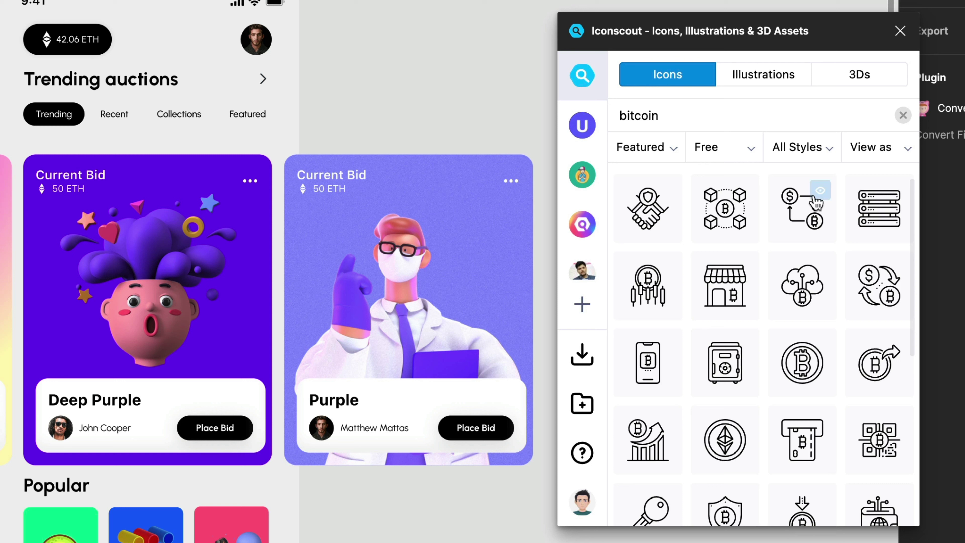
click(885, 147)
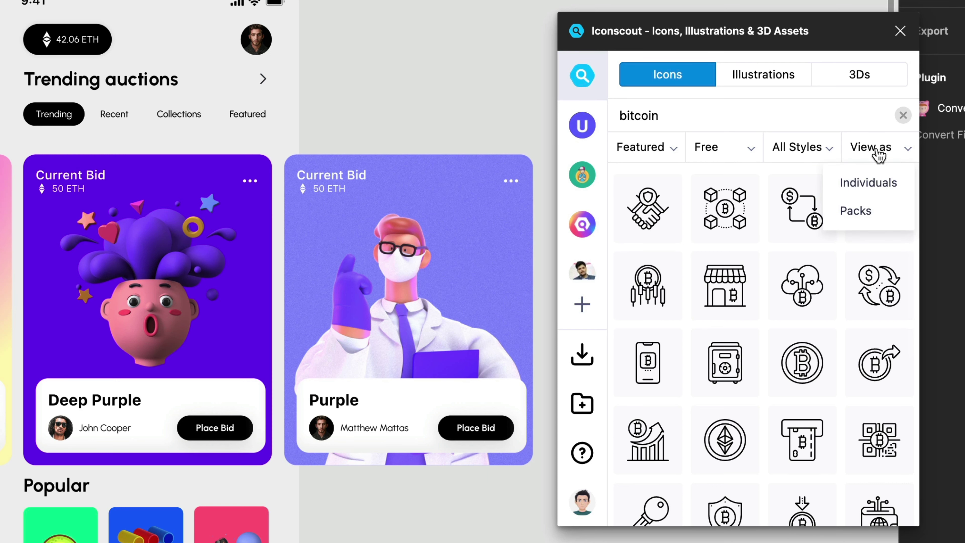
click(859, 210)
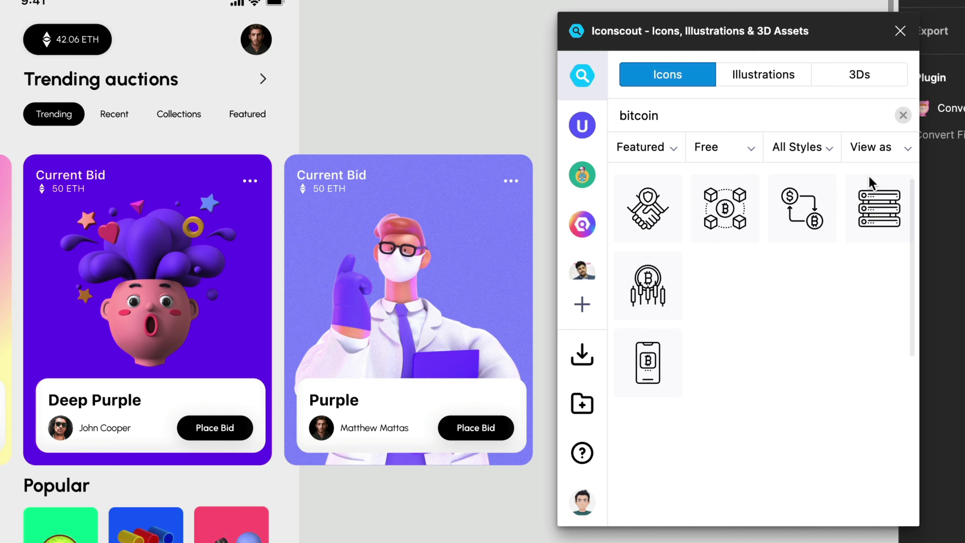
scroll(818, 347, down, 5)
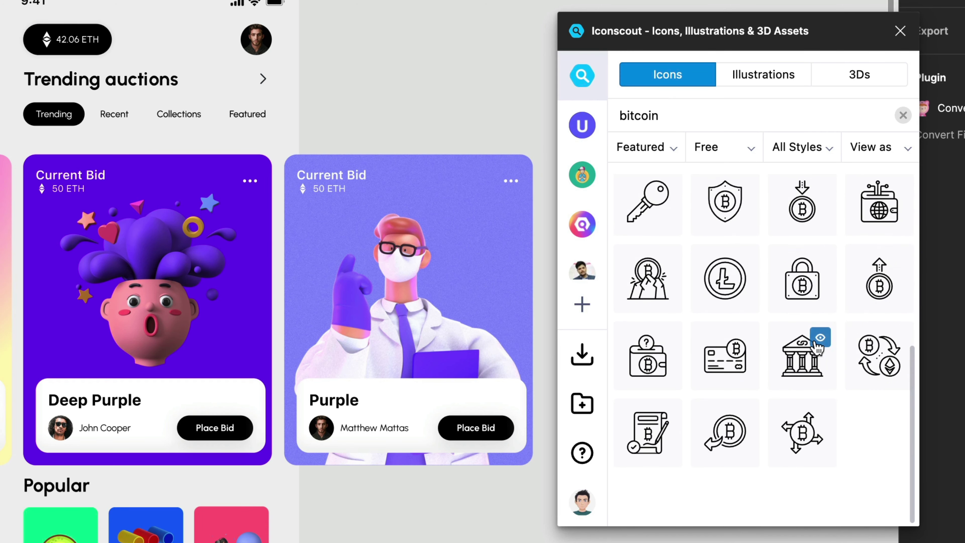
scroll(824, 388, up, 5)
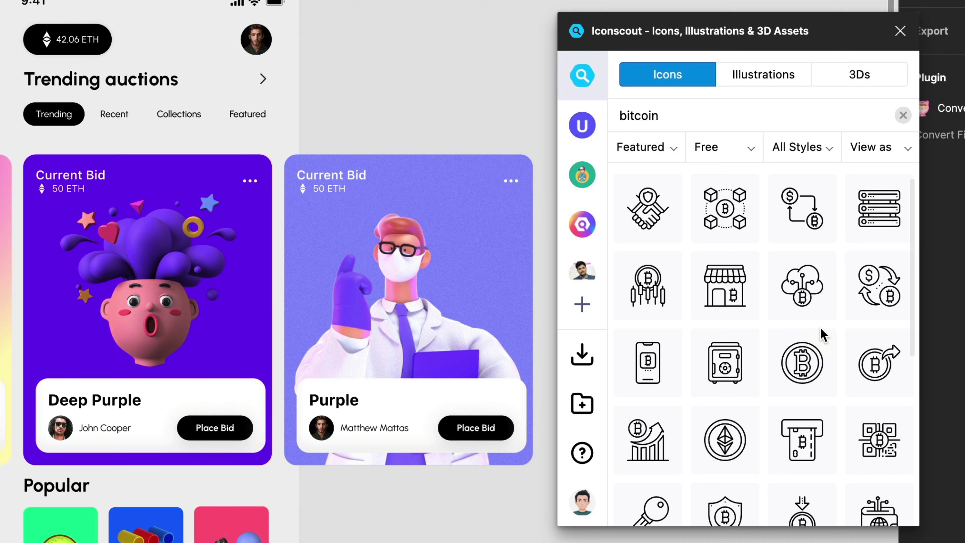
Step: View the bitcoin results as Packs, showing the single 30-icon Bitcoin pack
click(889, 150)
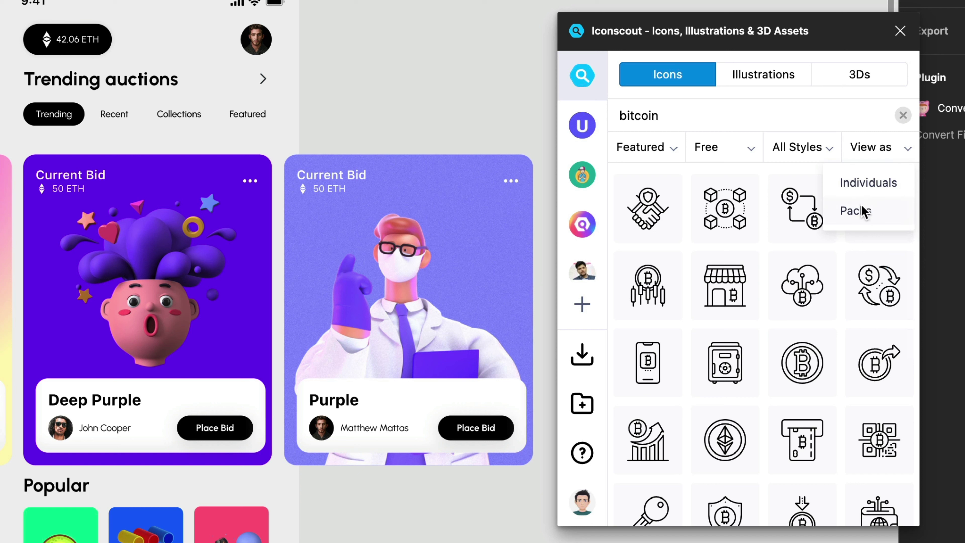
click(860, 217)
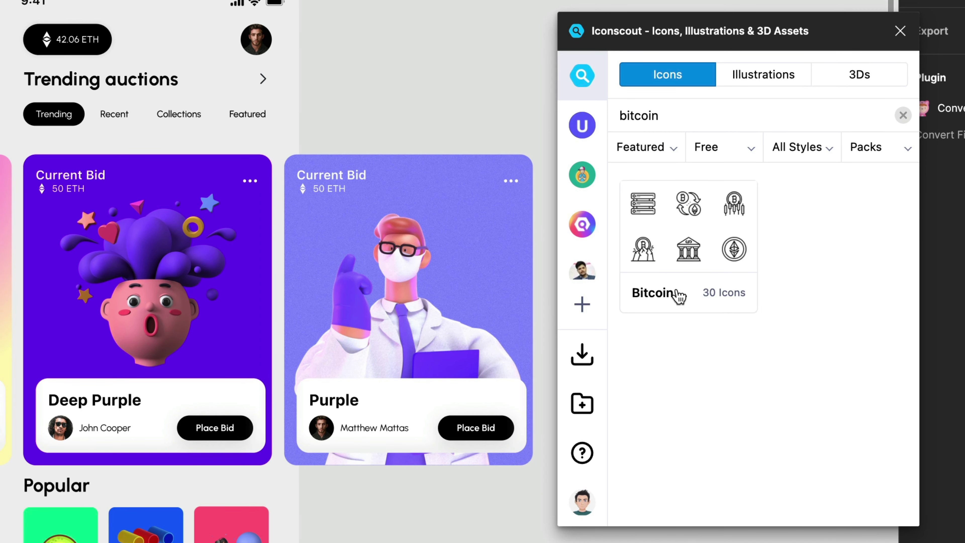
click(653, 292)
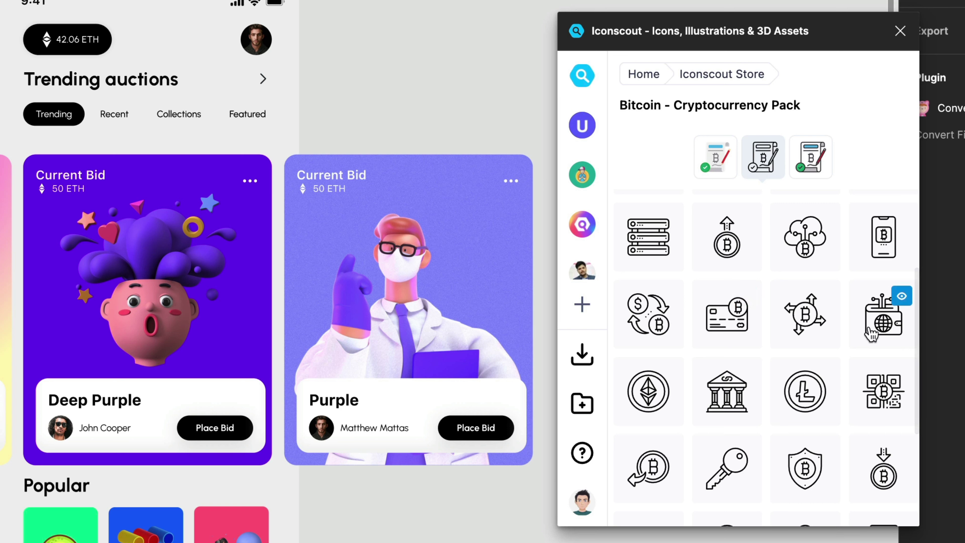
Step: Preview the Bitcoin - Cryptocurrency Pack in flat style, then in coloured-outline style
scroll(783, 411, down, 2)
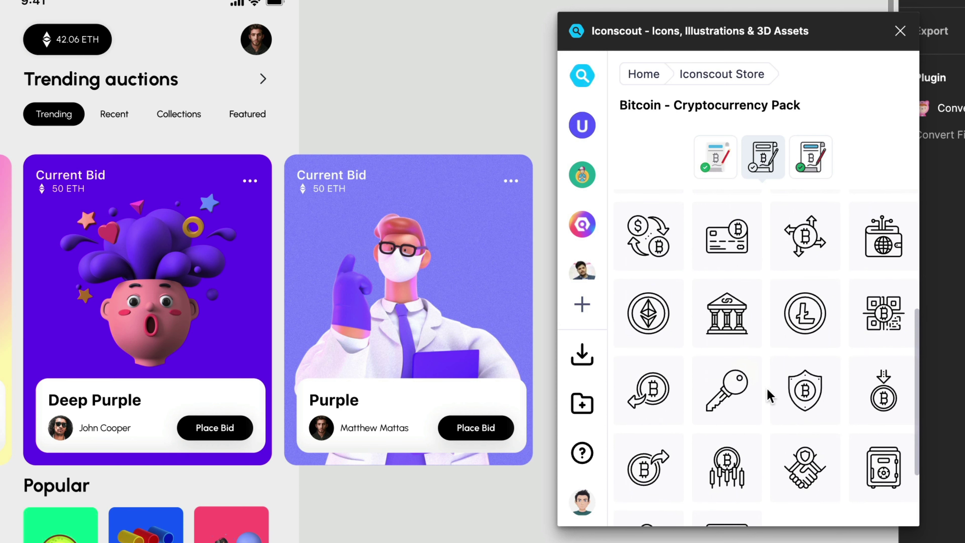
scroll(783, 398, up, 4)
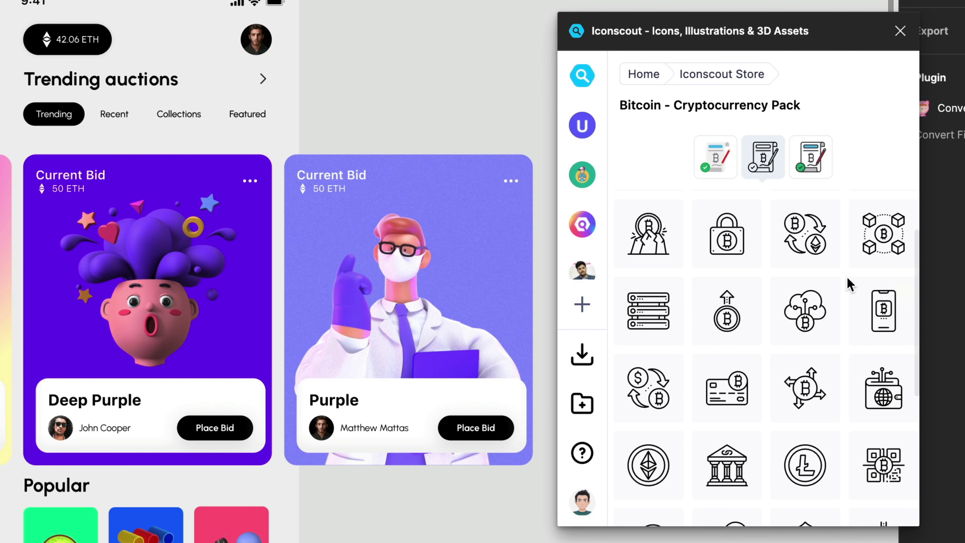
scroll(837, 287, up, 1)
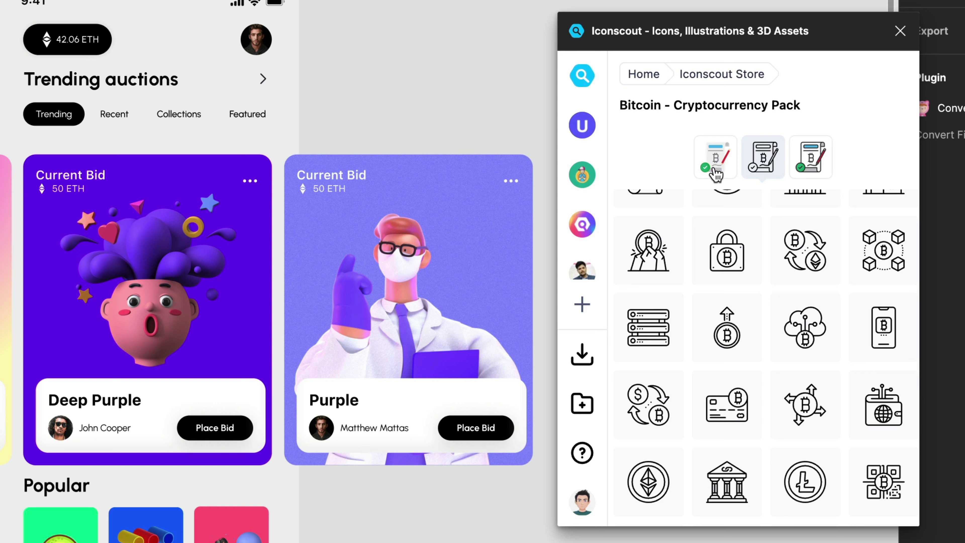
scroll(813, 331, up, 3)
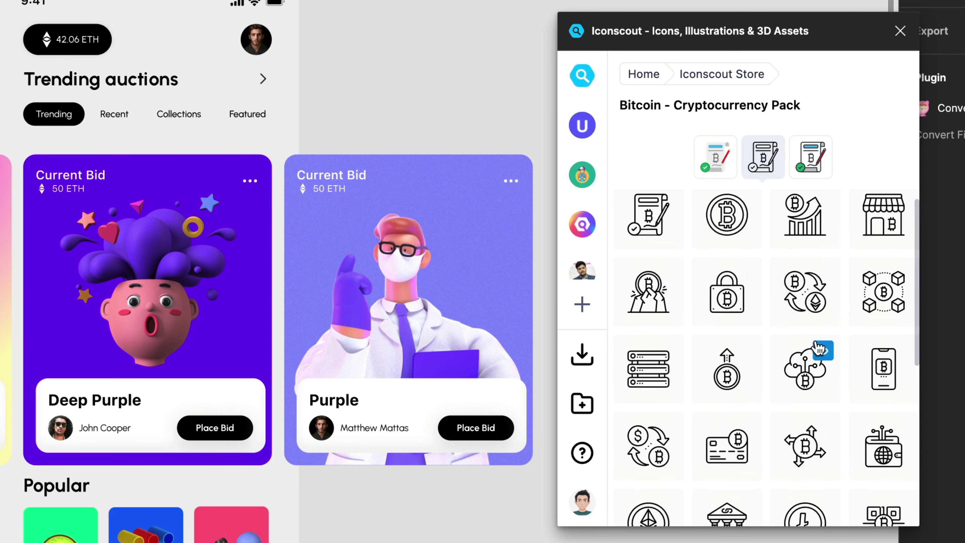
click(719, 160)
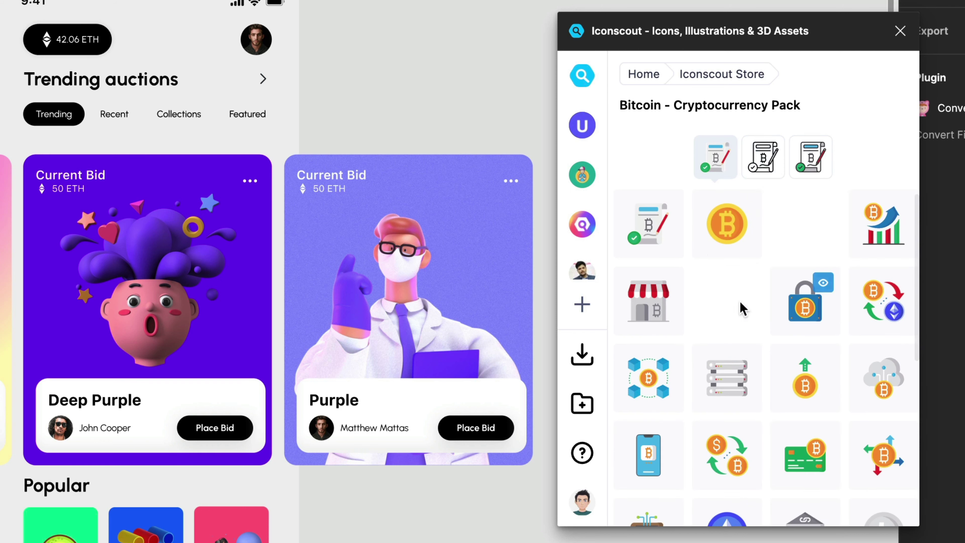
scroll(789, 362, down, 5)
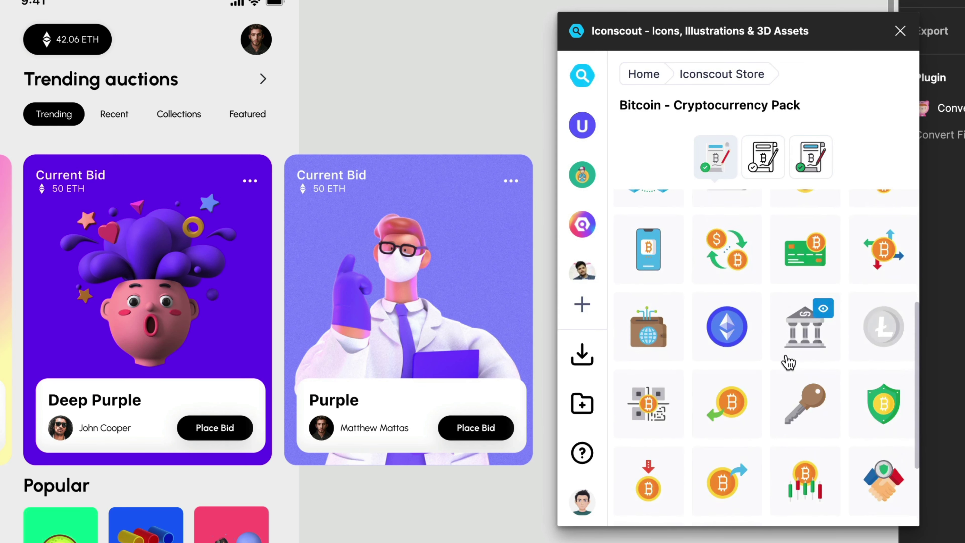
scroll(789, 362, up, 5)
click(810, 163)
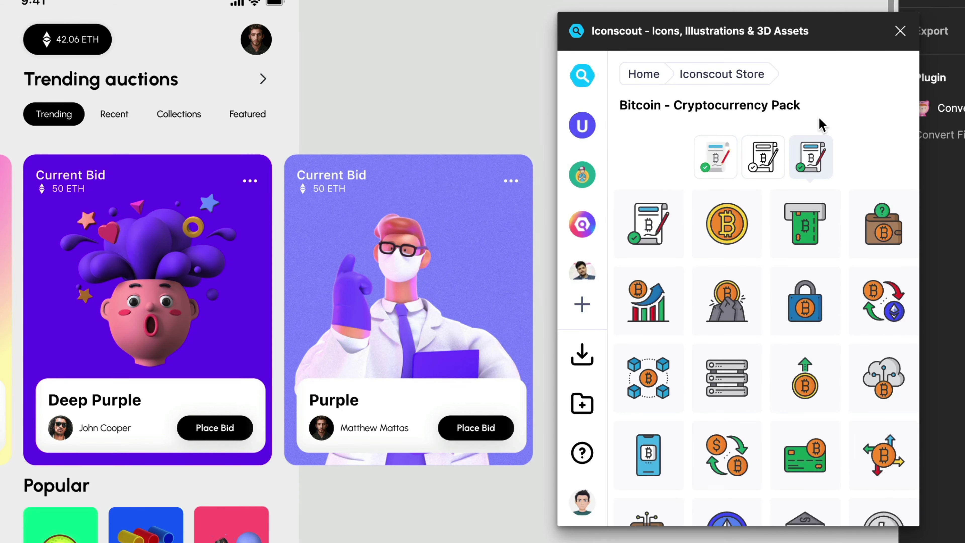
Step: Browse Illustrations filtered to Premium price
click(642, 74)
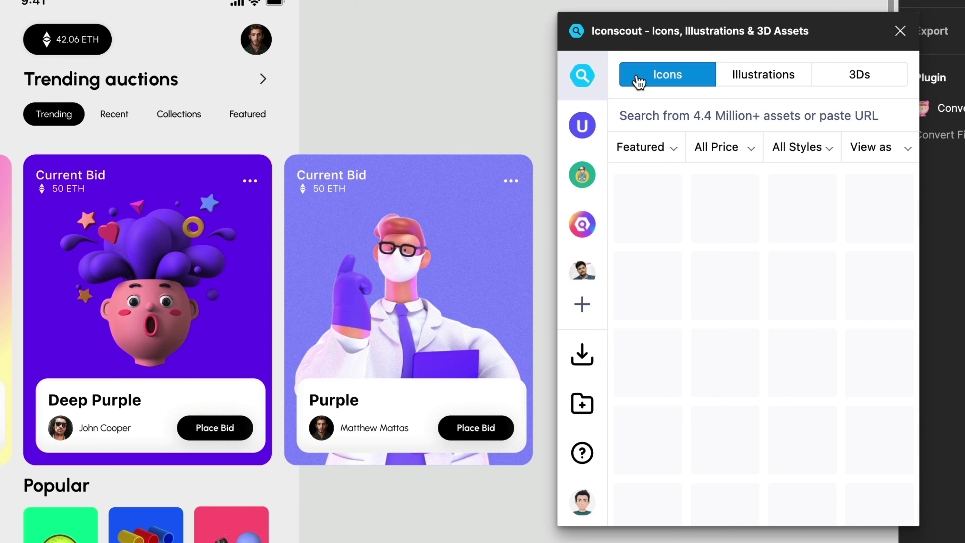
click(765, 76)
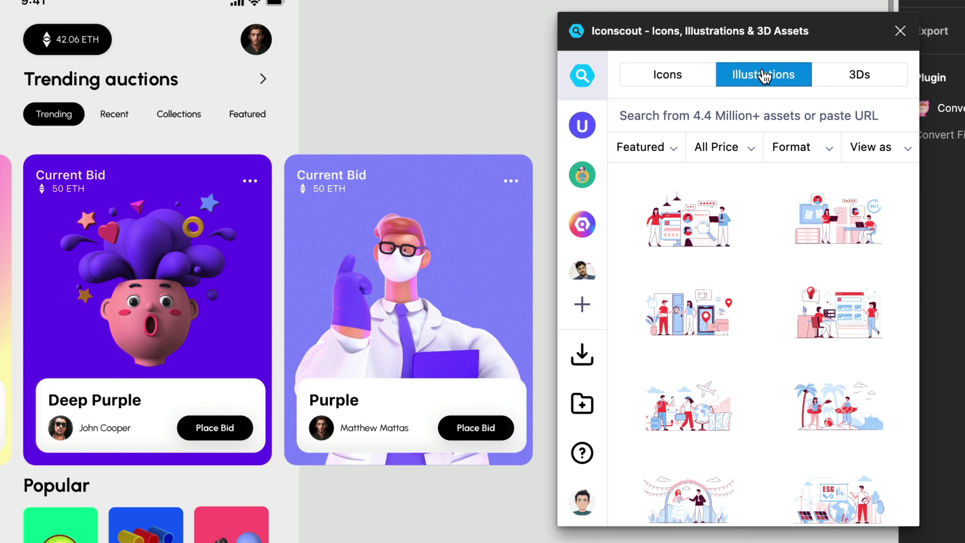
click(733, 152)
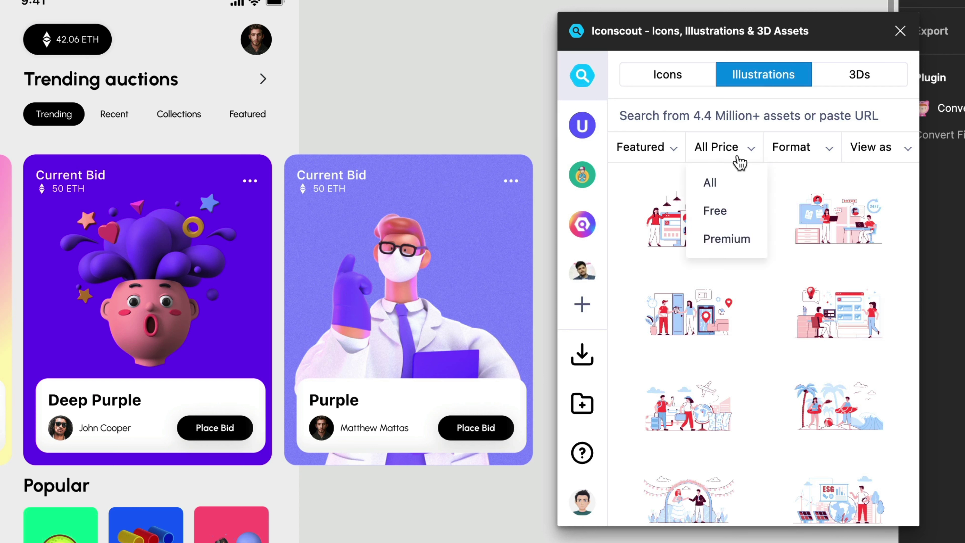
click(736, 242)
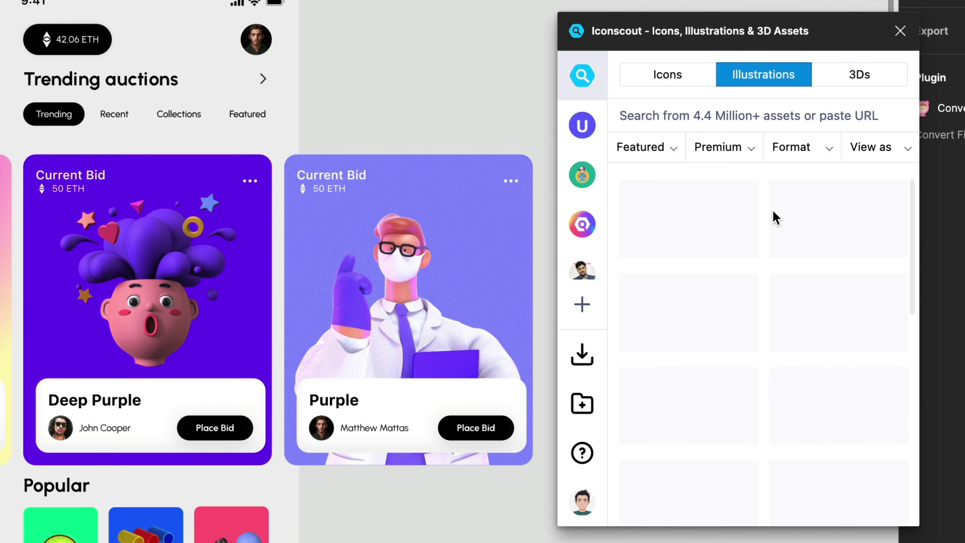
Step: Set the illustration Format to SVG and View as to Packs
click(824, 154)
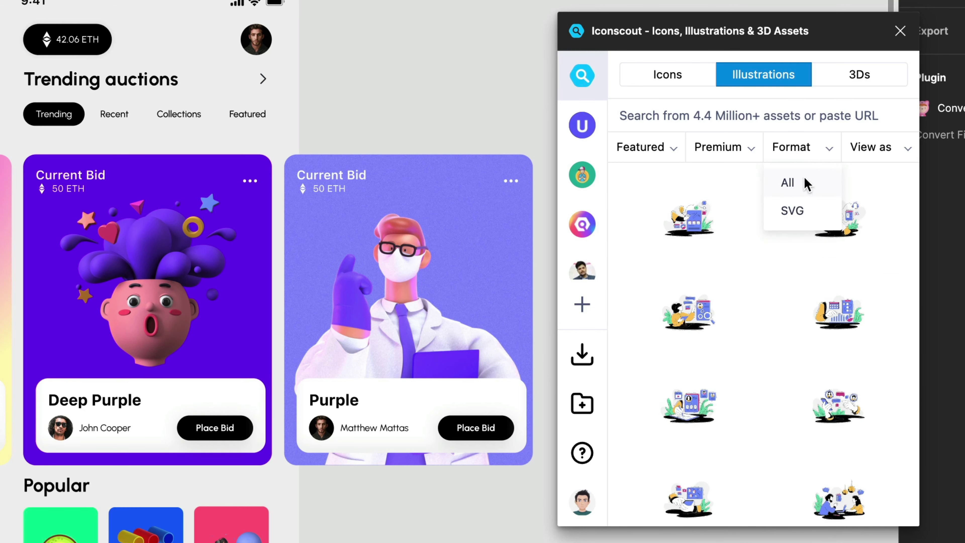
click(792, 212)
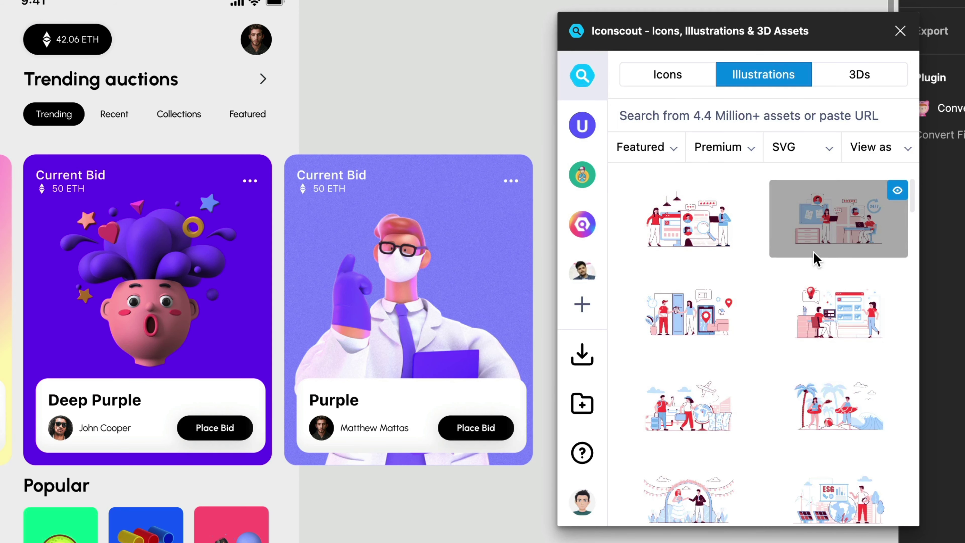
click(880, 153)
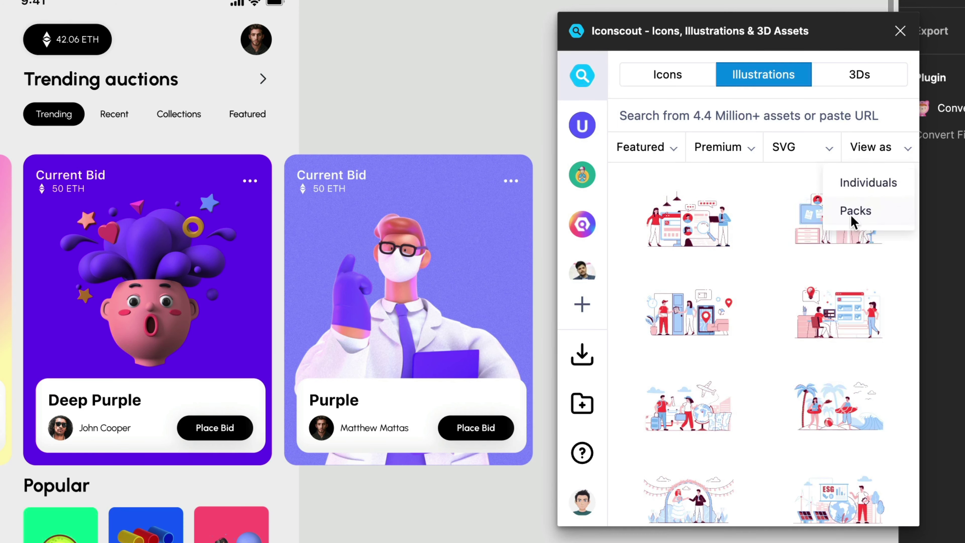
click(856, 212)
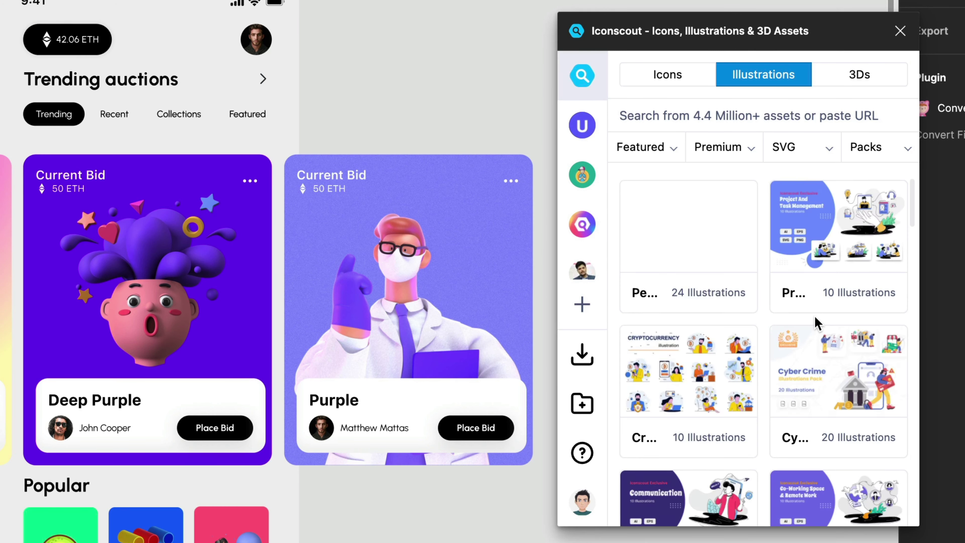
Step: Scroll the packs grid and open the $15 Medical & Healthcare Pack
scroll(817, 323, down, 10)
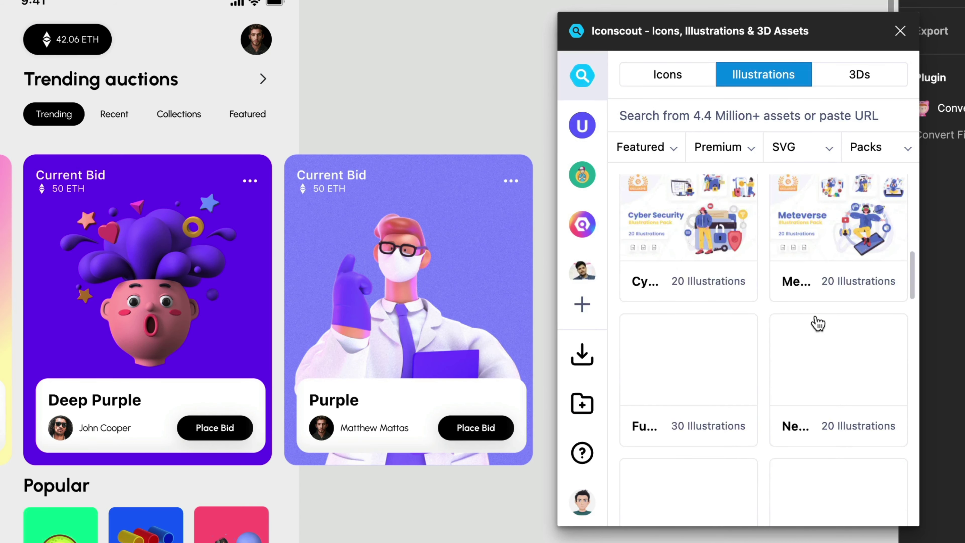
scroll(818, 323, down, 5)
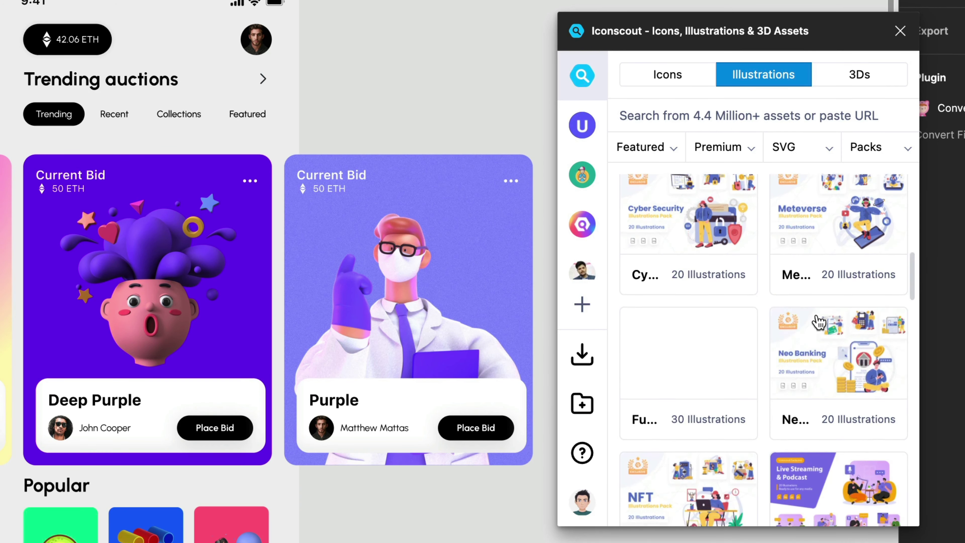
scroll(819, 322, down, 5)
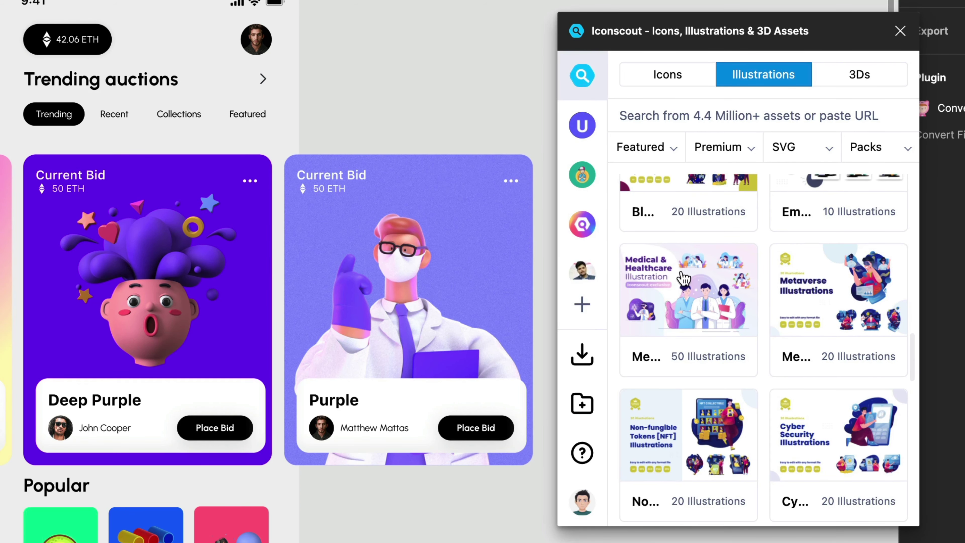
click(684, 284)
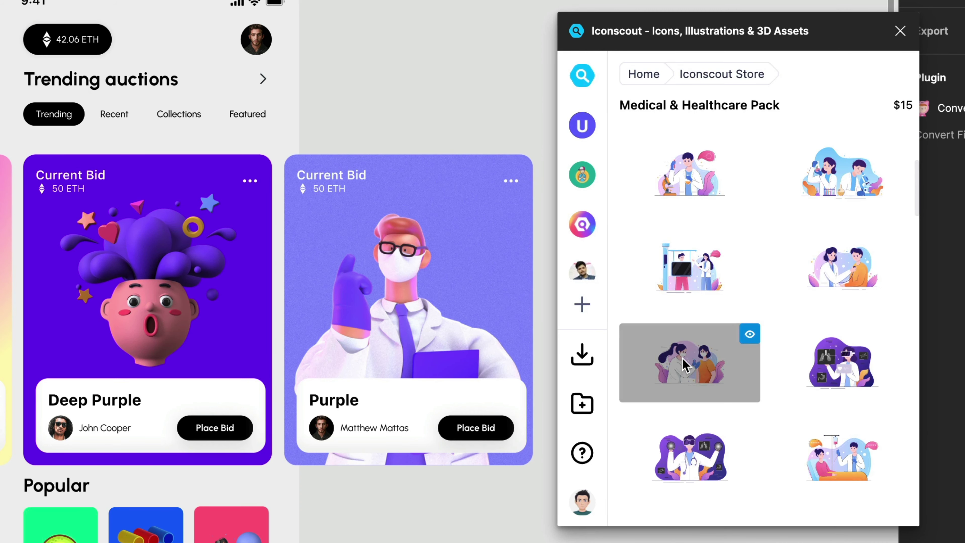
Step: Place the 'Doctor injecting vaccine into his patient' illustration (727.37 × 512) below the auction cards
drag(690, 365, 563, 542)
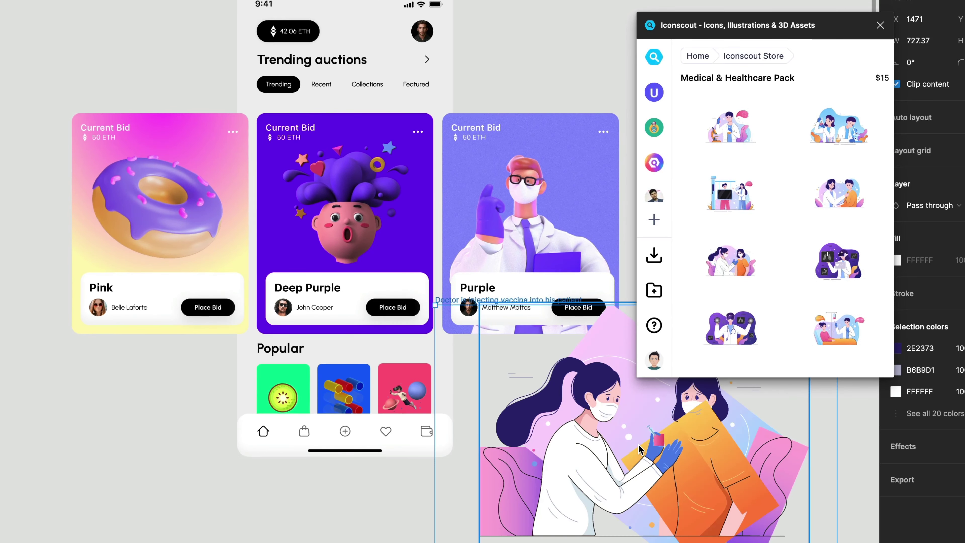
scroll(639, 446, down, 5)
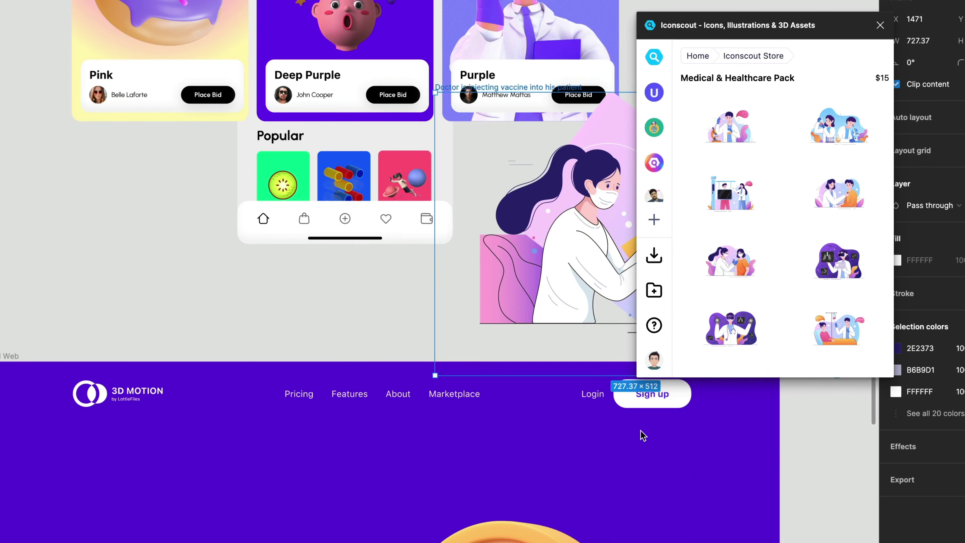
scroll(610, 307, up, 3)
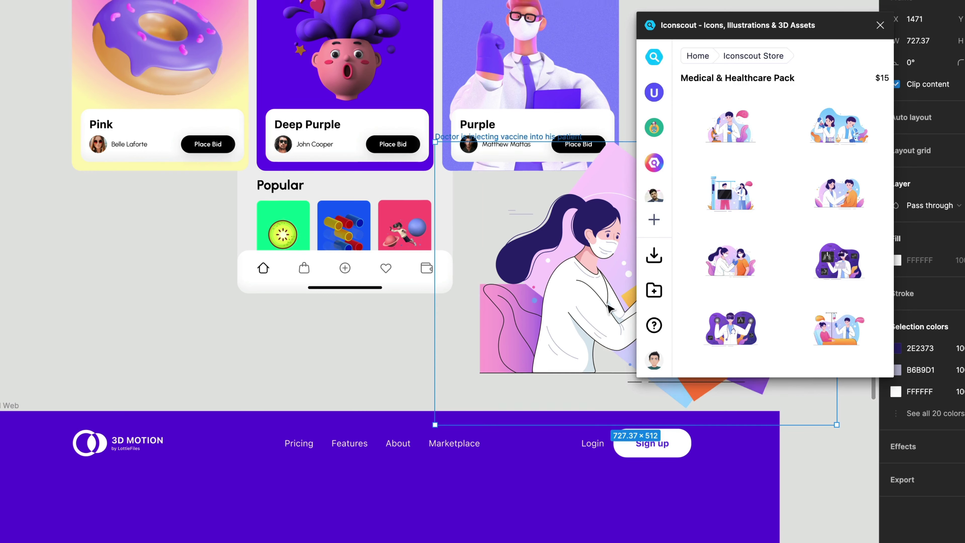
scroll(607, 306, right, 5)
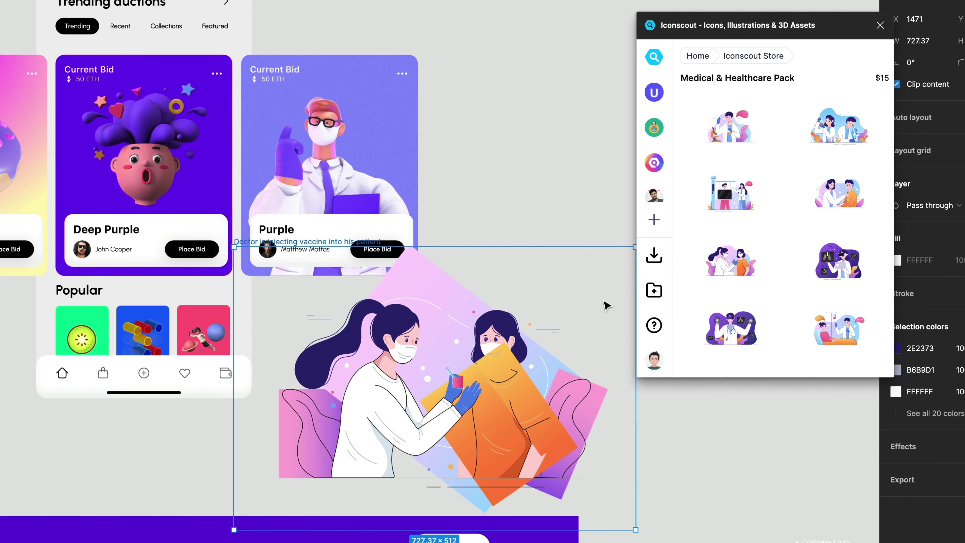
scroll(835, 126, up, 3)
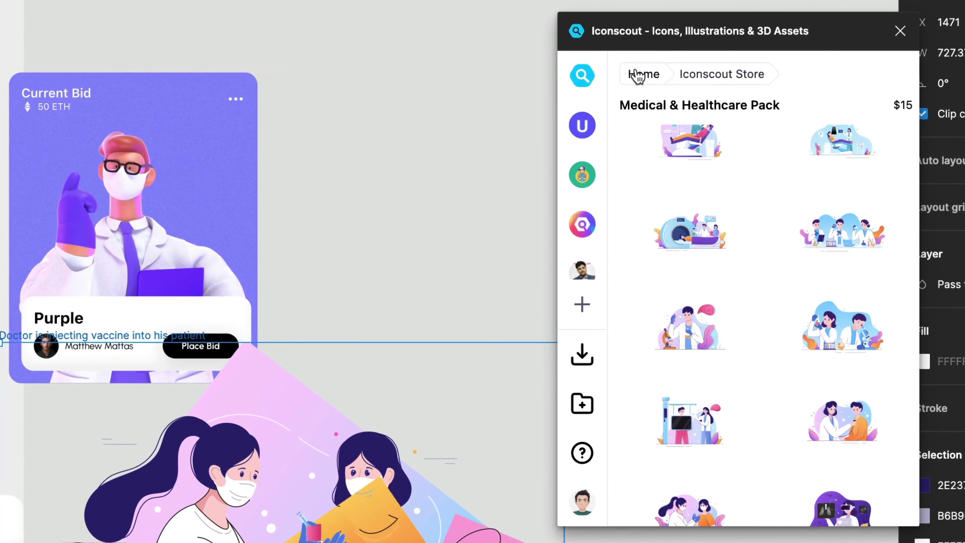
Step: Return to the plugin's Home view and switch to the 3Ds tab
click(675, 63)
click(858, 70)
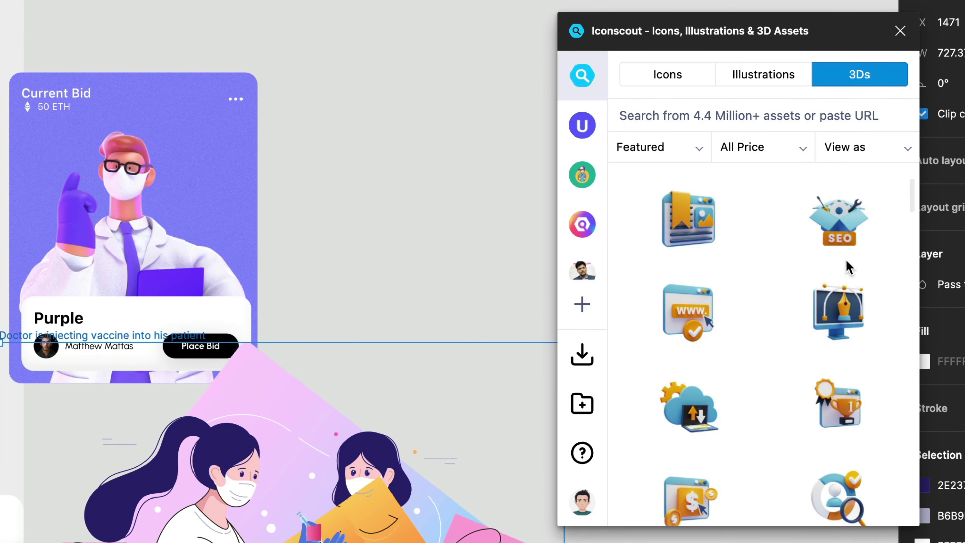
scroll(847, 266, down, 3)
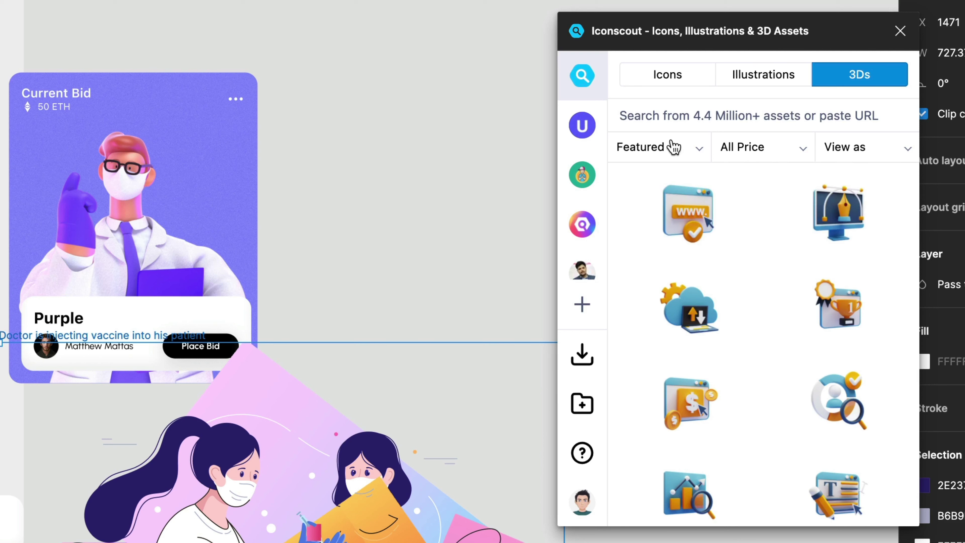
Step: Sort the 3D assets by Popular and limit them to Premium
click(678, 149)
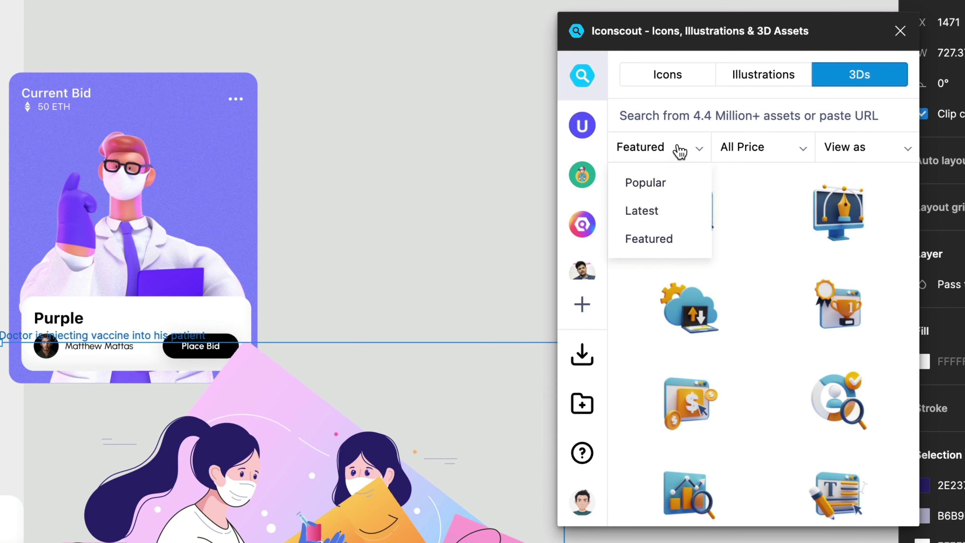
click(654, 187)
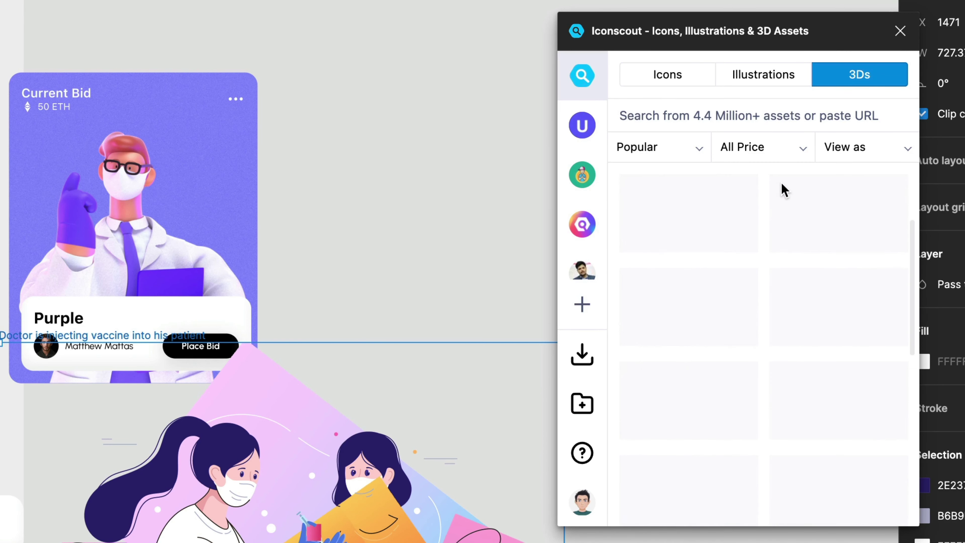
click(767, 152)
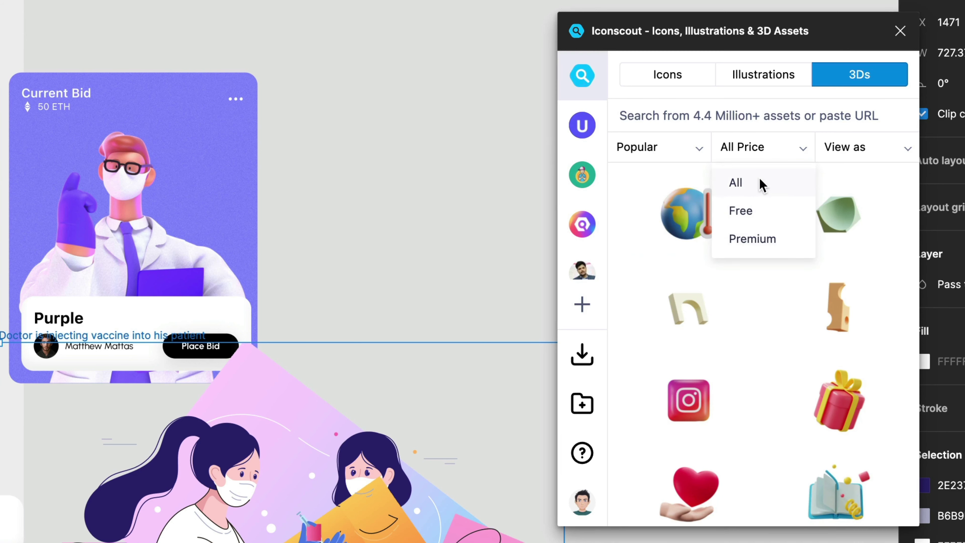
click(751, 233)
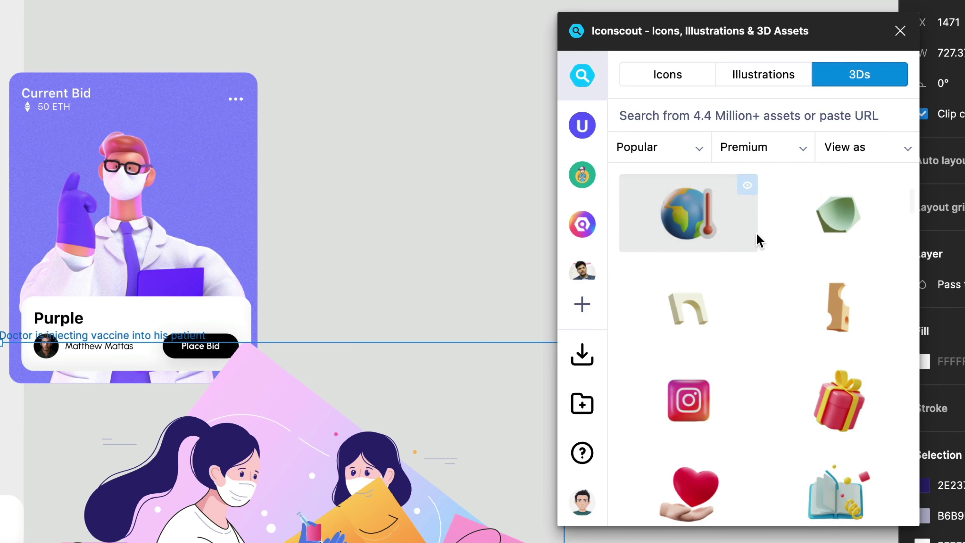
Step: View the 3D results as Packs and scroll to Design Thinking and Ecommerce
click(850, 154)
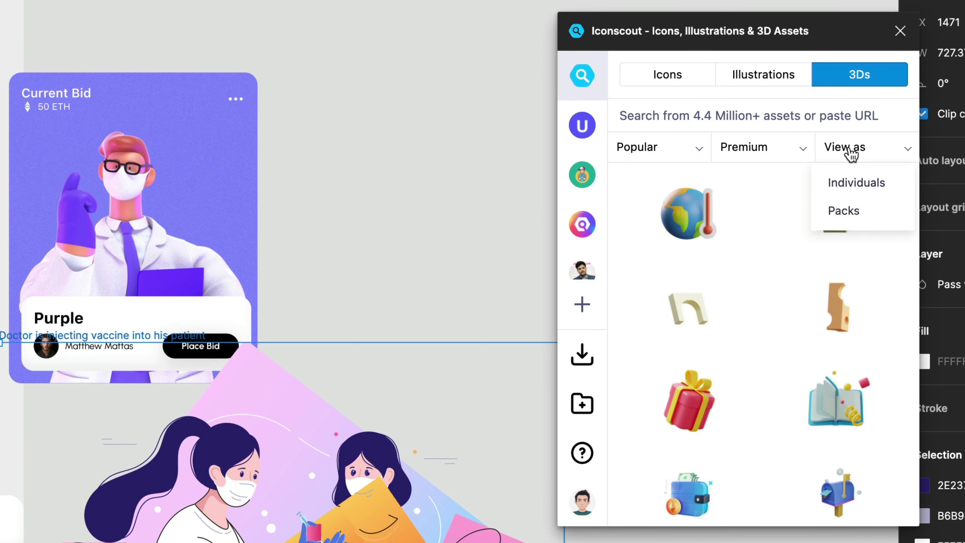
click(850, 213)
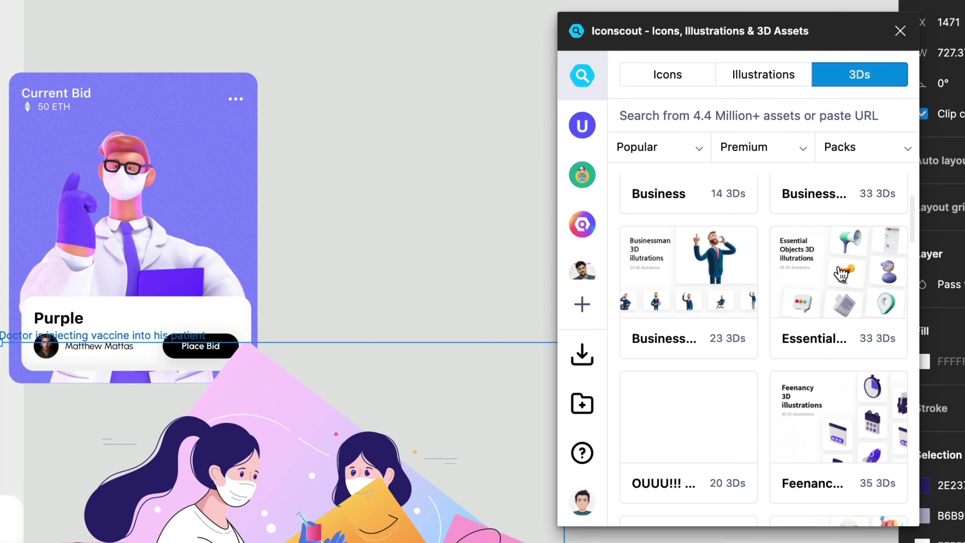
scroll(841, 272, down, 4)
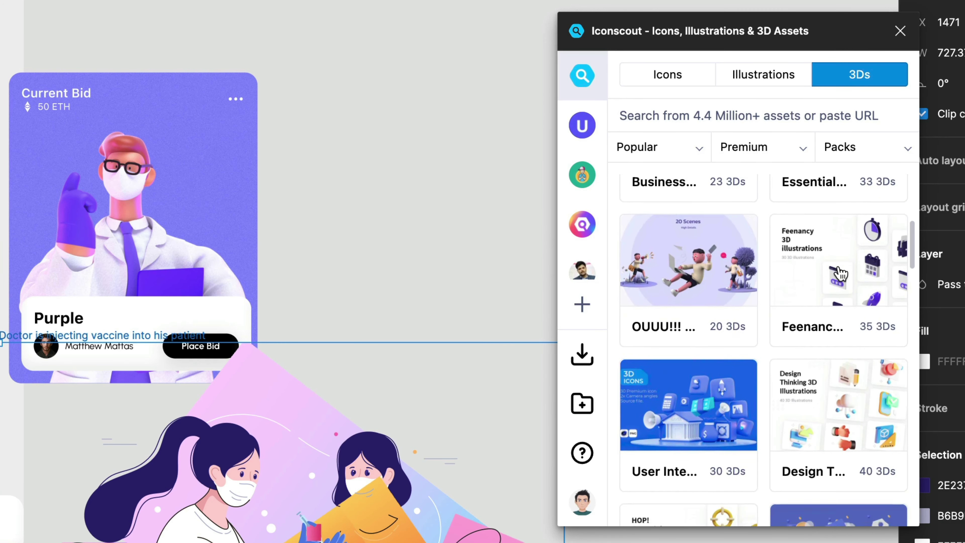
scroll(842, 273, down, 4)
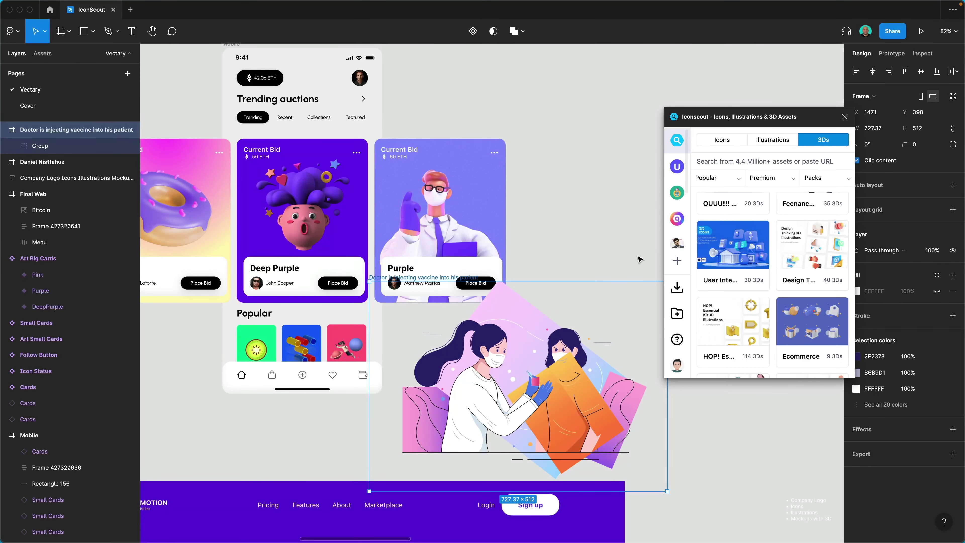
scroll(639, 260, left, 5)
scroll(639, 260, up, 2)
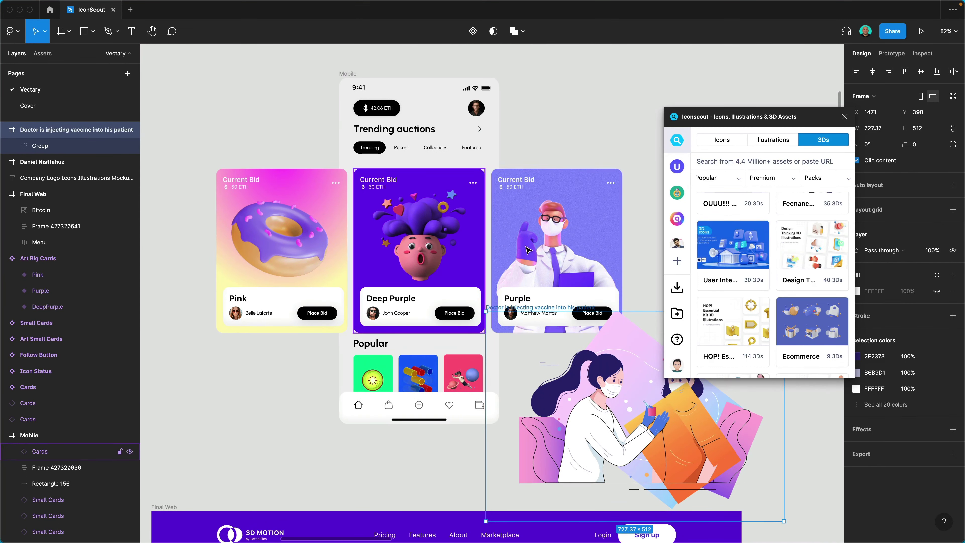
Step: Open the Design Thinking 3D pack and browse its contents
click(820, 245)
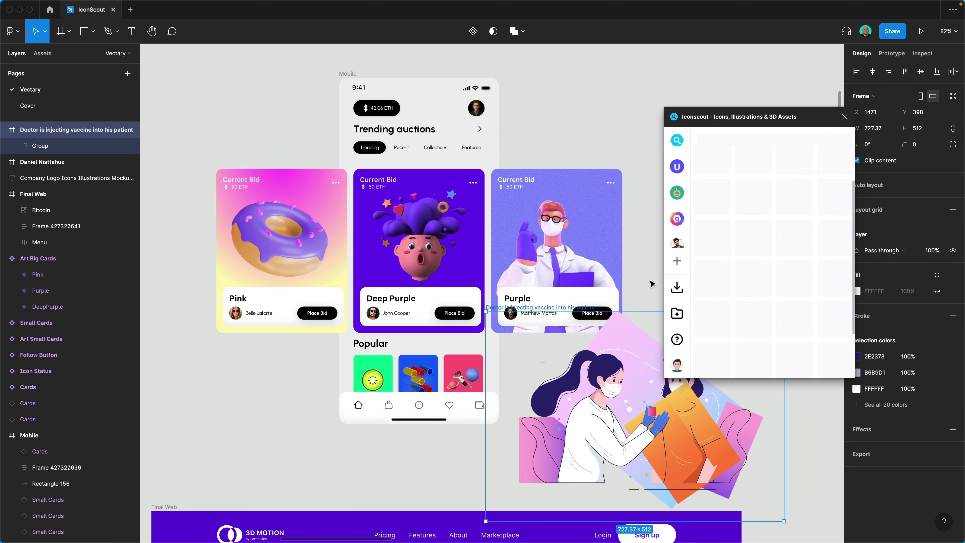
scroll(544, 193, down, 6)
scroll(544, 192, left, 5)
scroll(544, 193, down, 2)
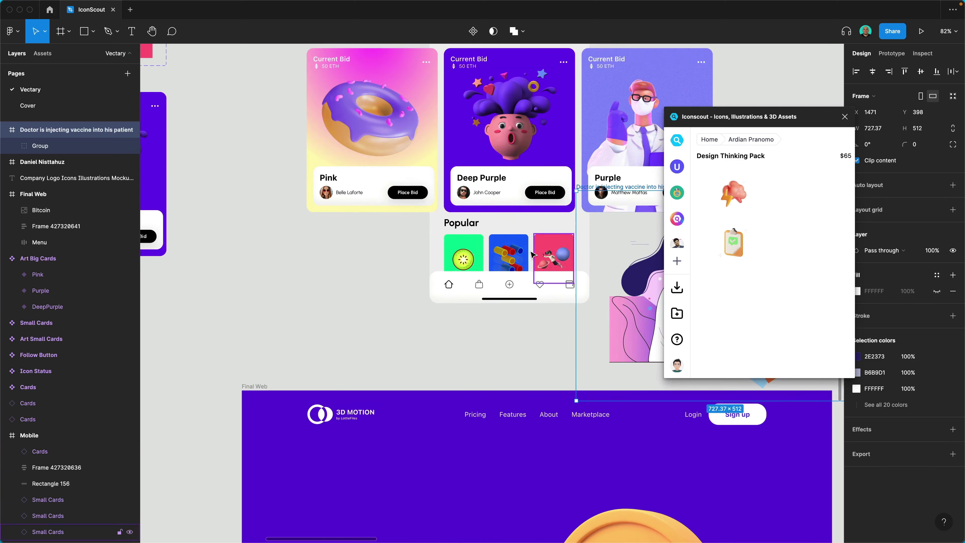
scroll(532, 228, up, 5)
scroll(516, 254, down, 5)
scroll(516, 254, up, 6)
scroll(516, 254, left, 8)
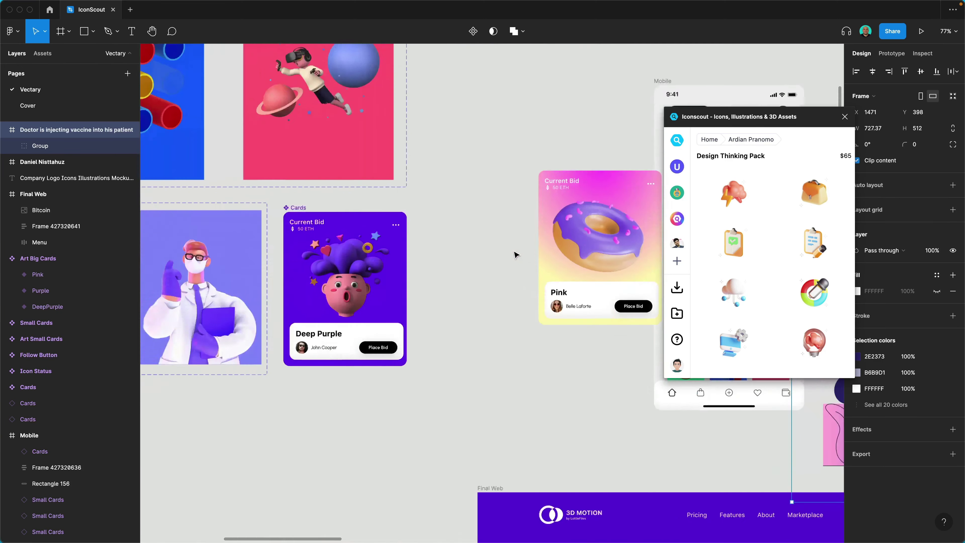
scroll(516, 254, right, 5)
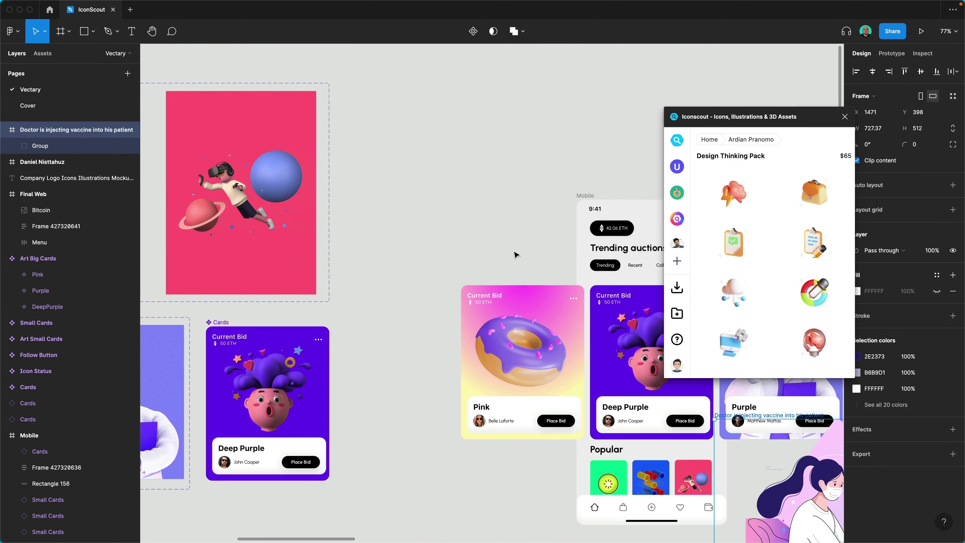
scroll(514, 255, left, 4)
scroll(514, 255, down, 6)
scroll(573, 257, right, 4)
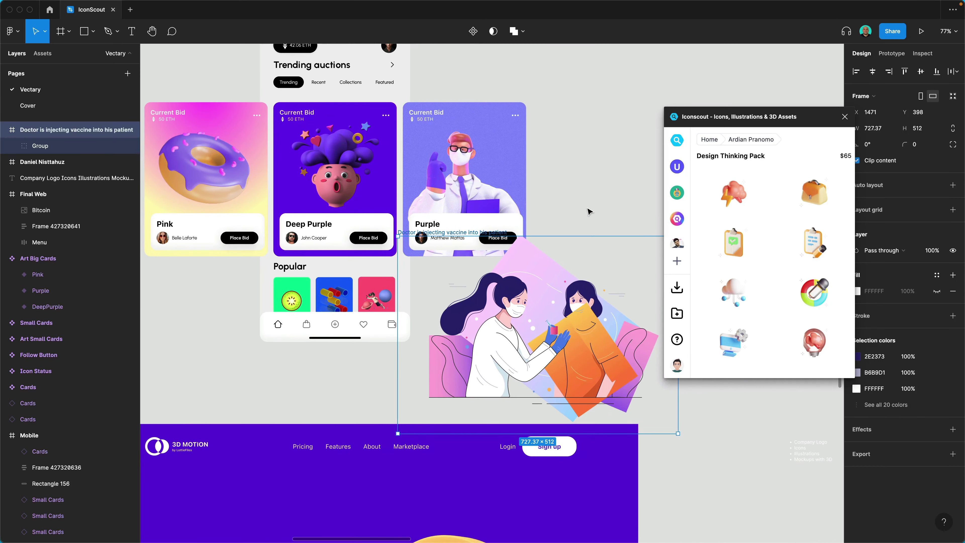
Step: Delete the doctor illustration card from the canvas
click(551, 228)
click(414, 232)
key(BackSpace)
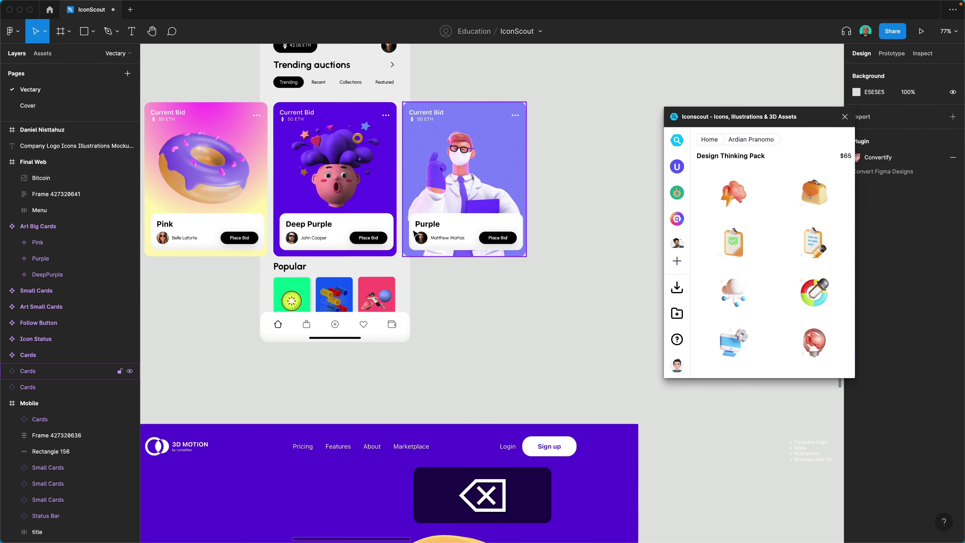
Step: Return the plugin to its Home search view with the recent 'bitcoin' search
scroll(566, 218, left, 12)
scroll(568, 218, left, 4)
scroll(568, 218, up, 3)
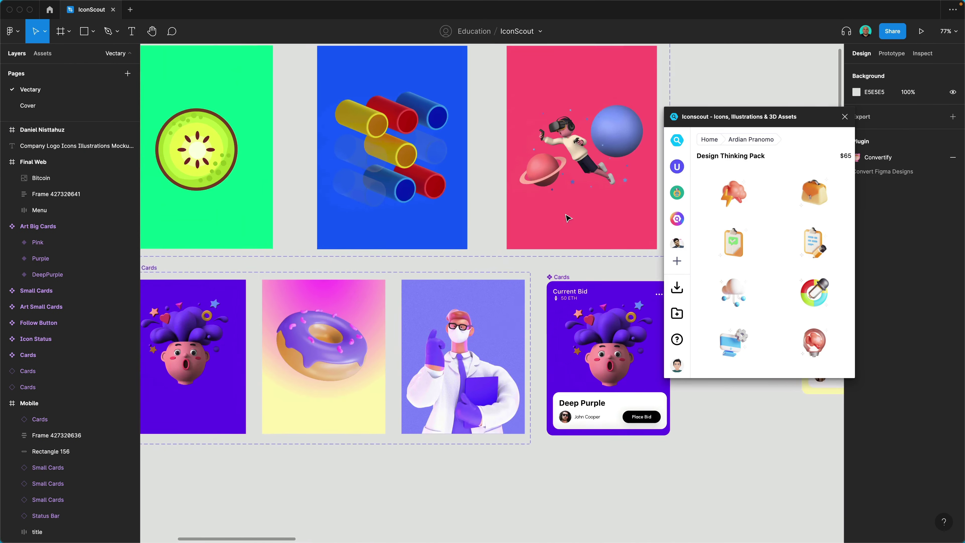
scroll(568, 217, down, 2)
scroll(568, 218, up, 2)
scroll(568, 218, left, 2)
scroll(567, 217, left, 2)
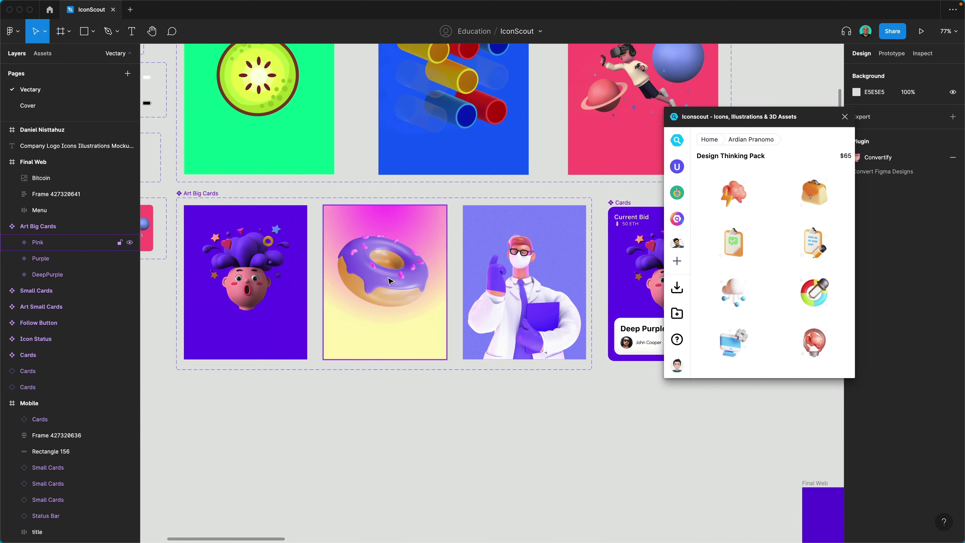
scroll(532, 295, right, 4)
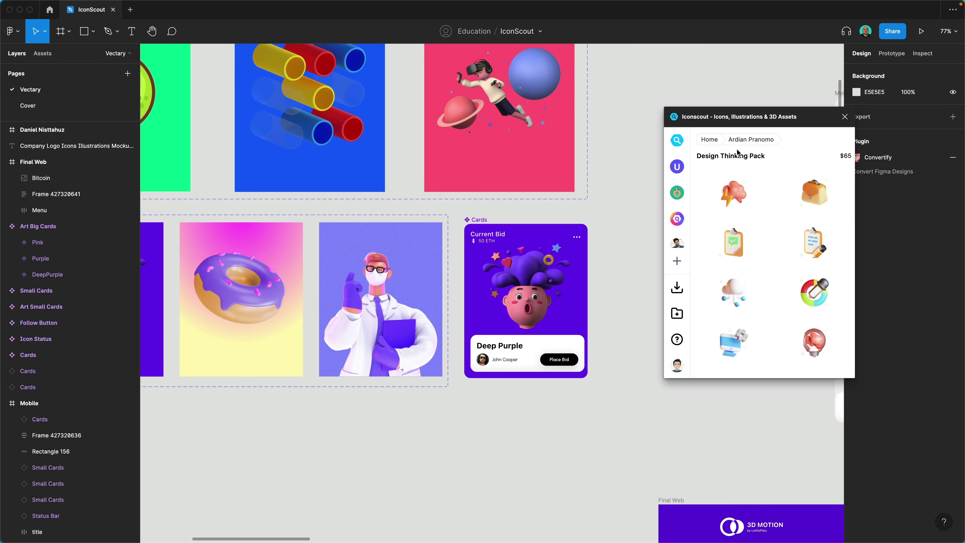
click(710, 140)
Step: Search the plugin for 'abstract' and browse the 3D results
click(752, 158)
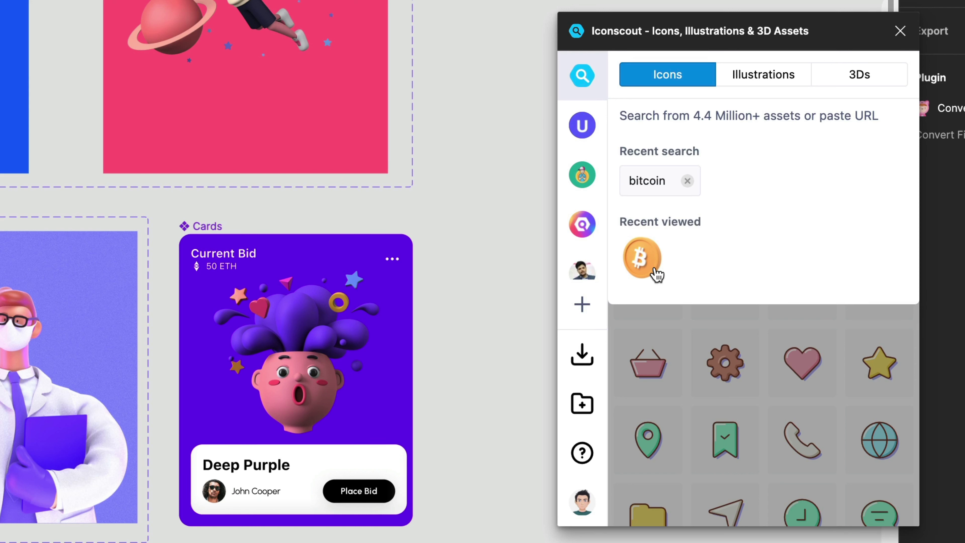
text(abstract)
key(Return)
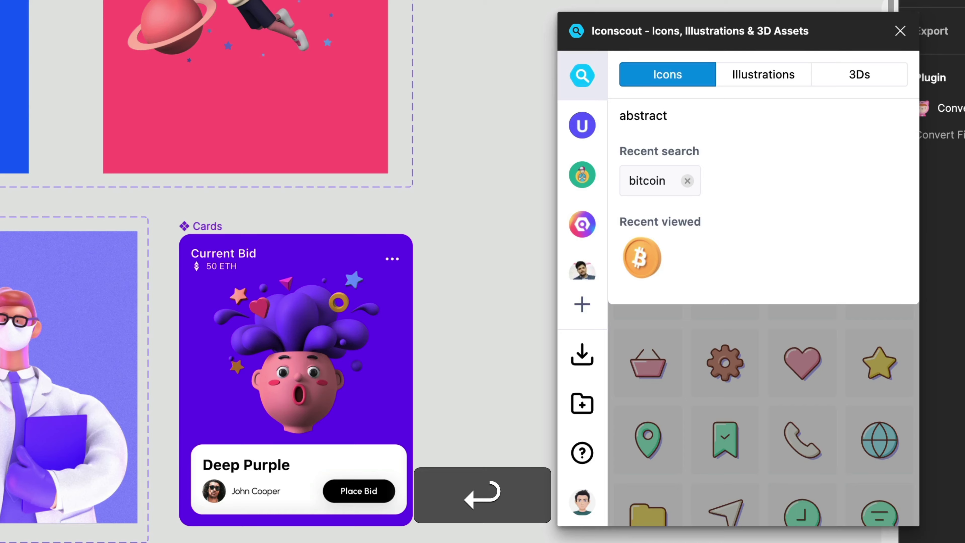
click(859, 74)
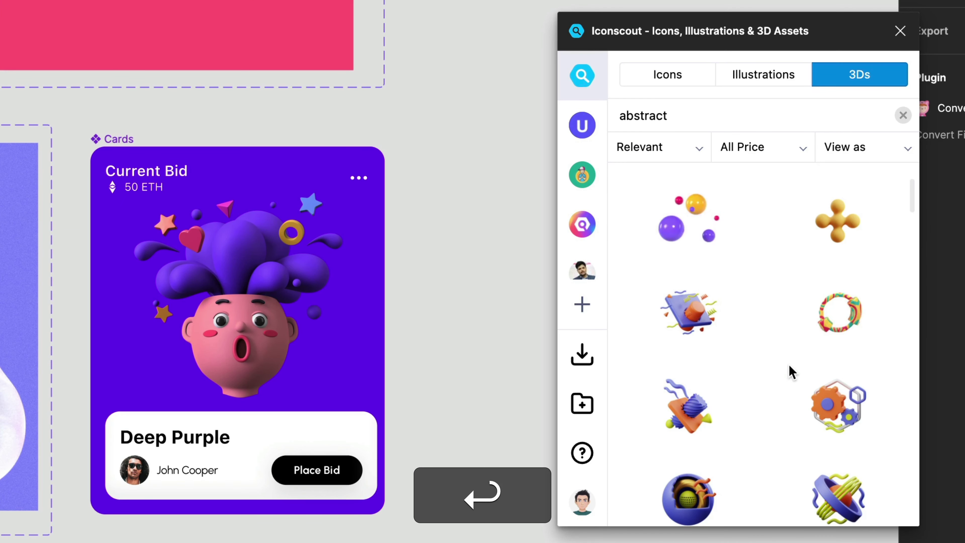
scroll(789, 371, down, 5)
scroll(758, 337, down, 10)
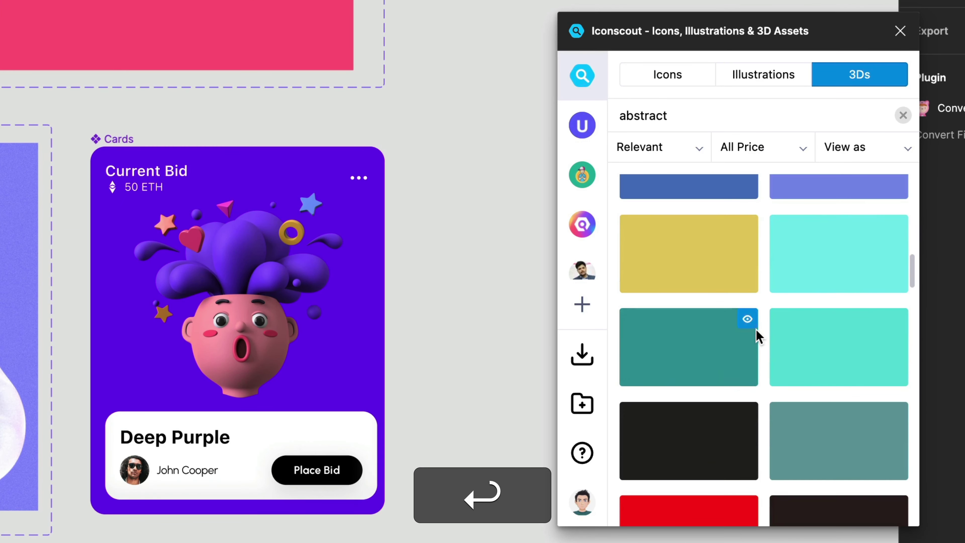
scroll(777, 302, up, 6)
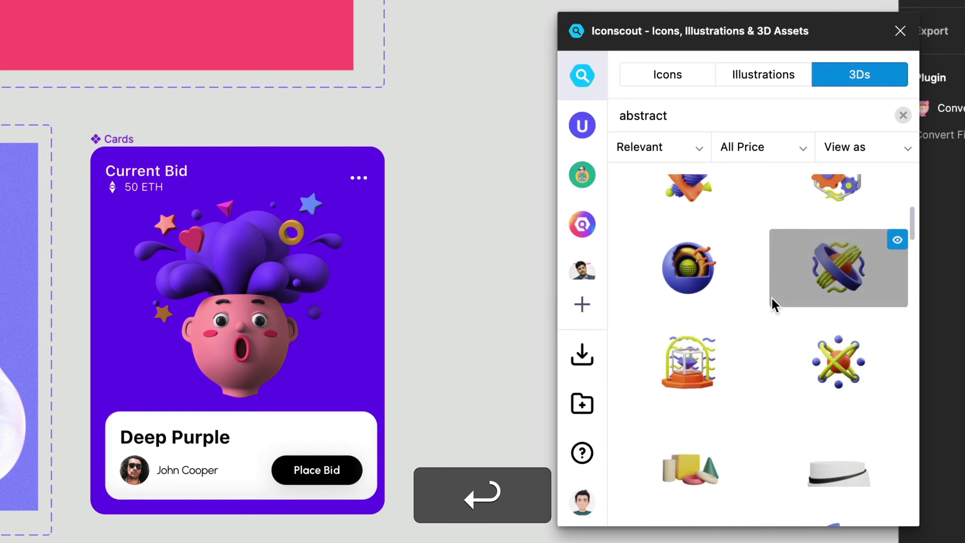
scroll(774, 304, down, 10)
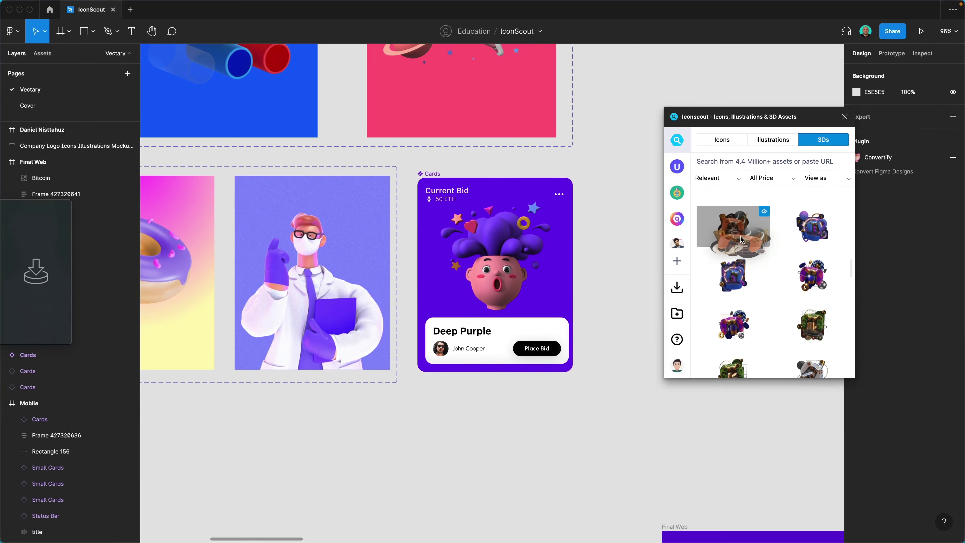
Step: Drop the first 3D result, a 512 × 512 Abstract Gaming Console, onto the canvas
drag(688, 236, 536, 542)
drag(653, 415, 643, 409)
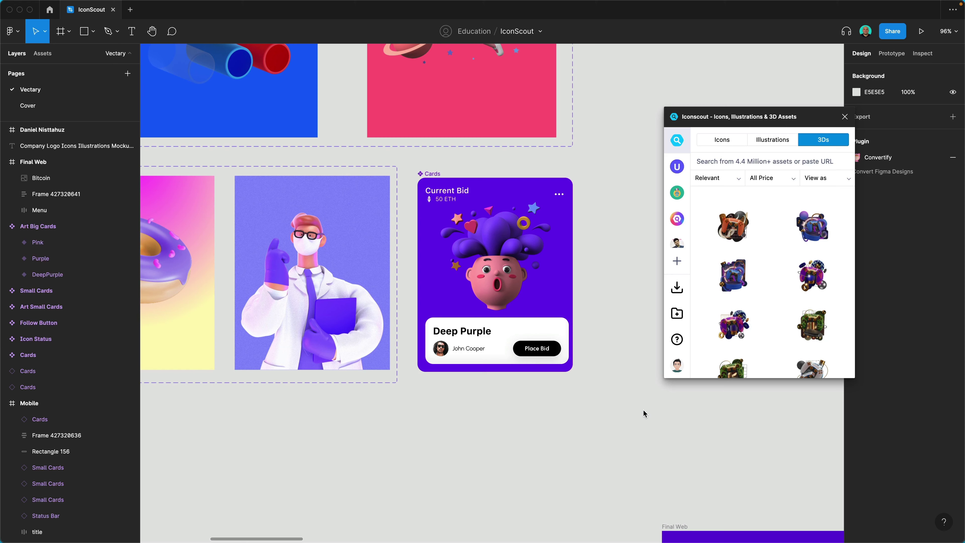
scroll(643, 409, up, 1)
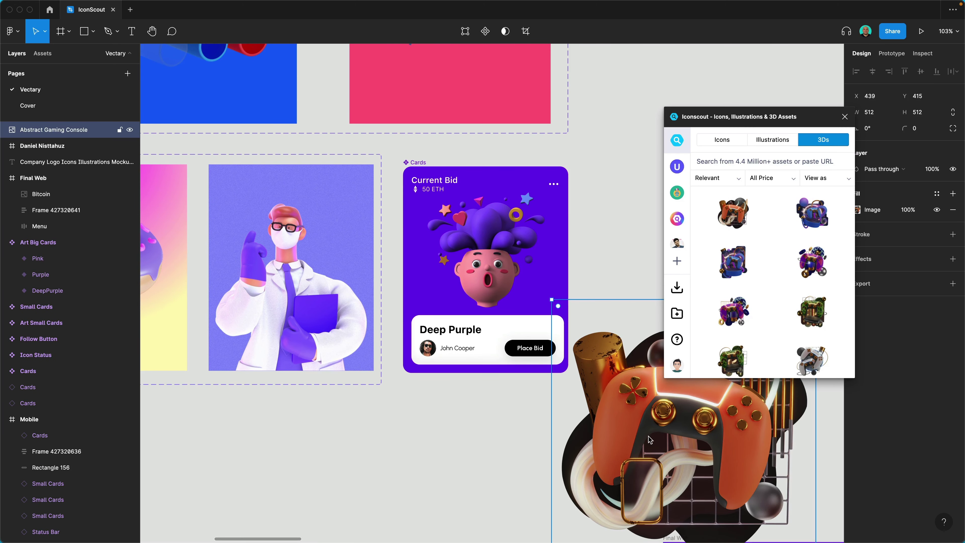
scroll(649, 439, down, 3)
click(509, 378)
Step: Move the gaming console below the Art Big Cards and select the DeepPurple card's illustration
scroll(509, 377, down, 10)
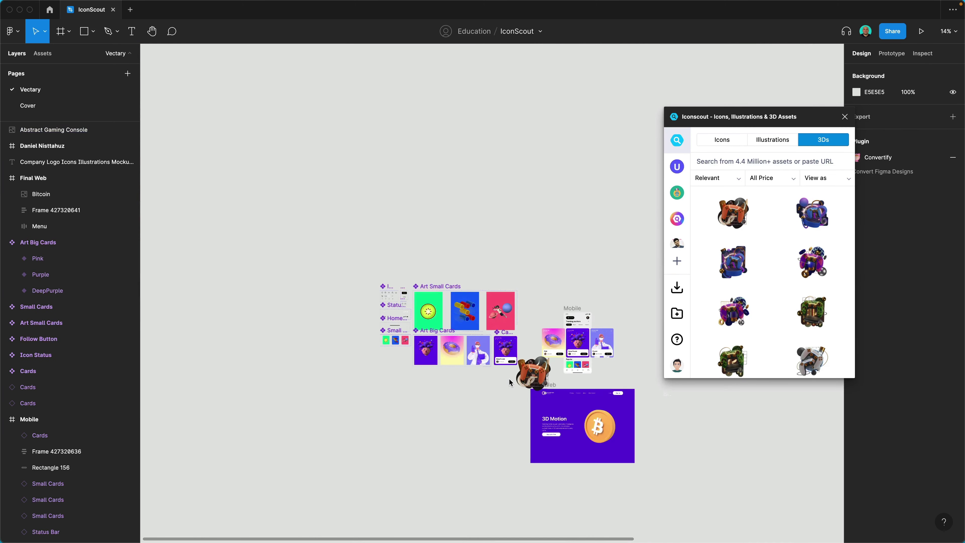
scroll(511, 373, up, 10)
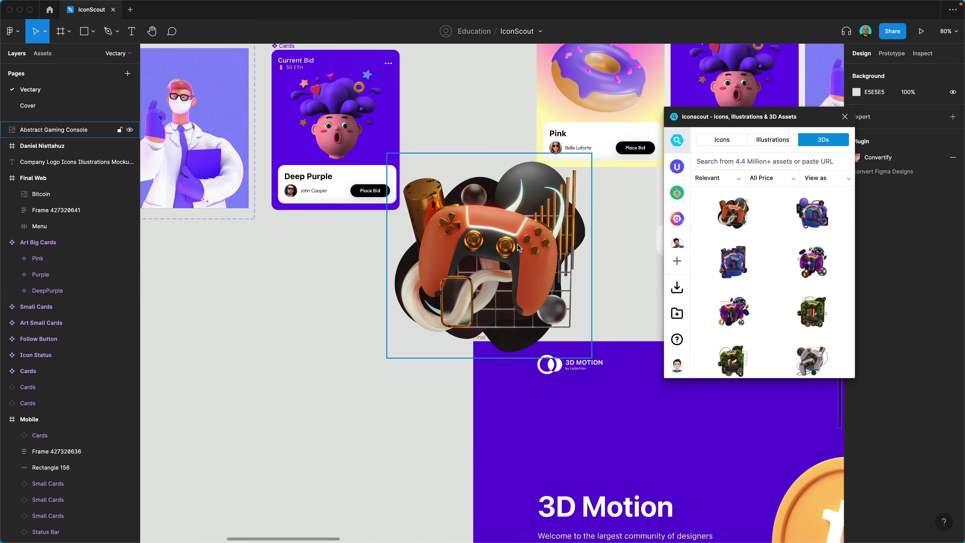
scroll(519, 248, down, 3)
drag(519, 248, 332, 292)
scroll(441, 216, up, 1)
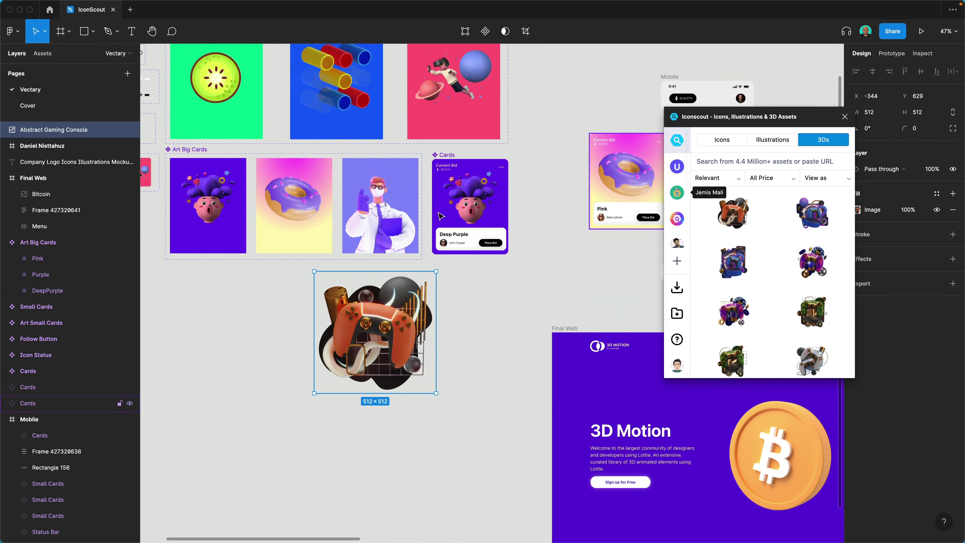
scroll(441, 216, left, 5)
drag(572, 343, 398, 351)
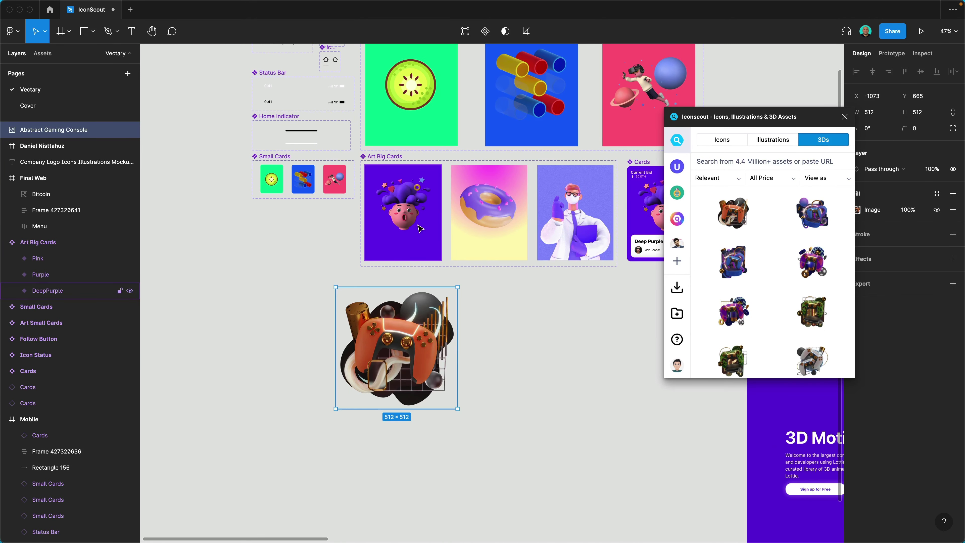
double_click(406, 209)
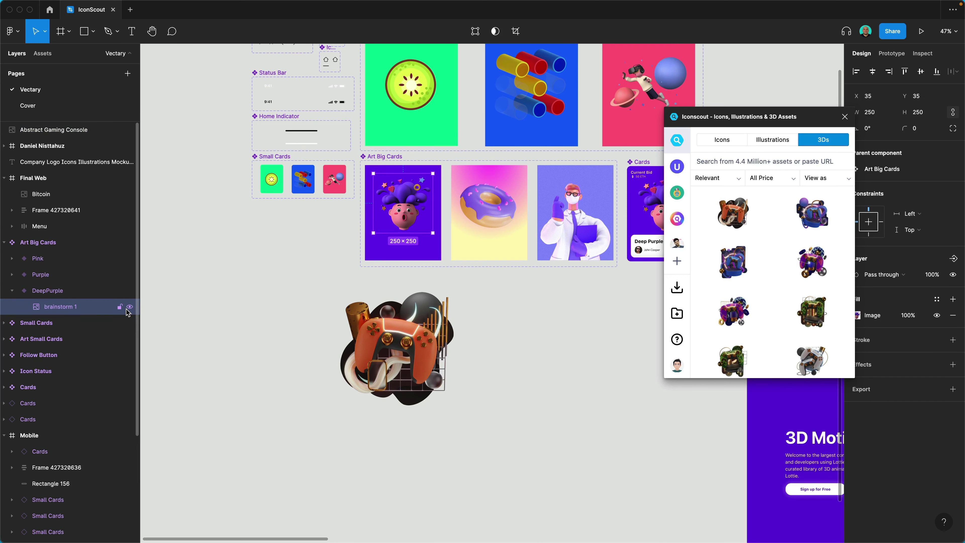
Step: Hide the 'brainstorm 1' illustration and scale the gaming console down proportionally
click(130, 307)
click(400, 355)
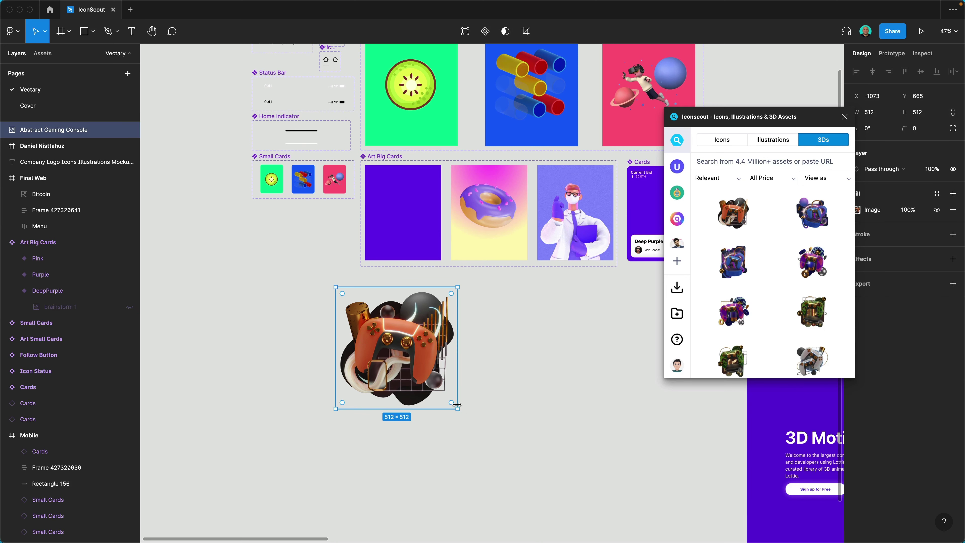
key(k)
drag(457, 409, 409, 369)
Step: Move the console into the DeepPurple card at 264 × 264 and centre it
key(super+x)
click(410, 195)
key(super+v)
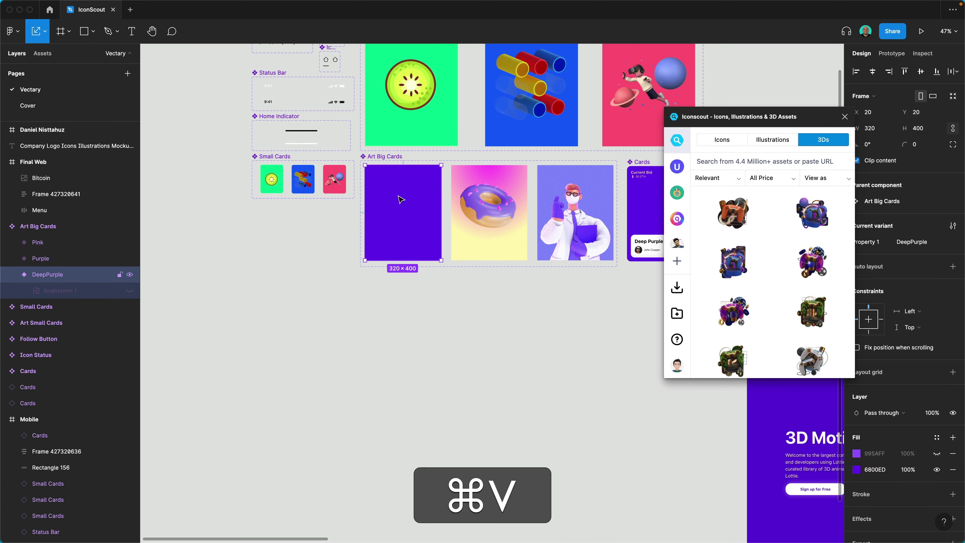
scroll(405, 199, up, 5)
drag(384, 216, 427, 205)
drag(427, 201, 427, 206)
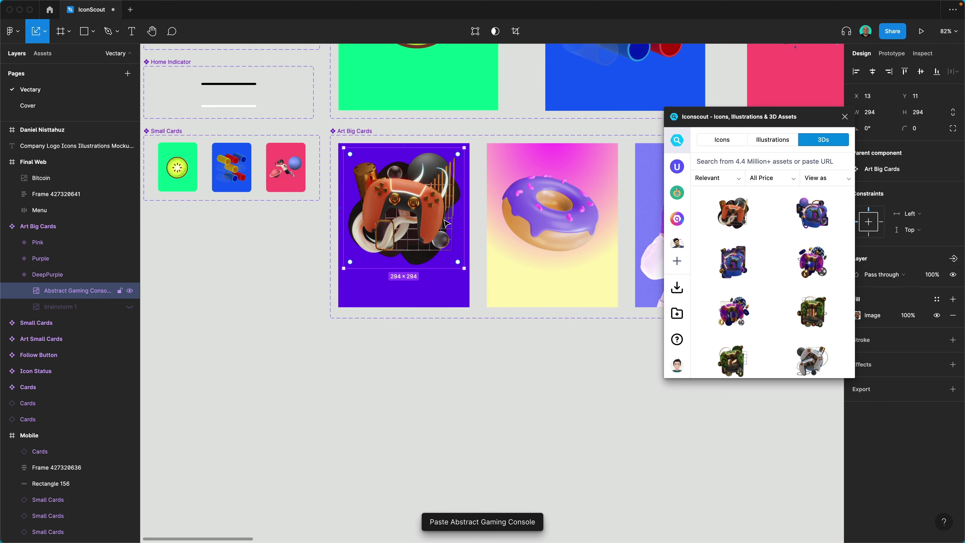
Step: Re-centre the console image inside the big DeepPurple card
click(565, 425)
scroll(576, 383, down, 2)
scroll(577, 384, down, 5)
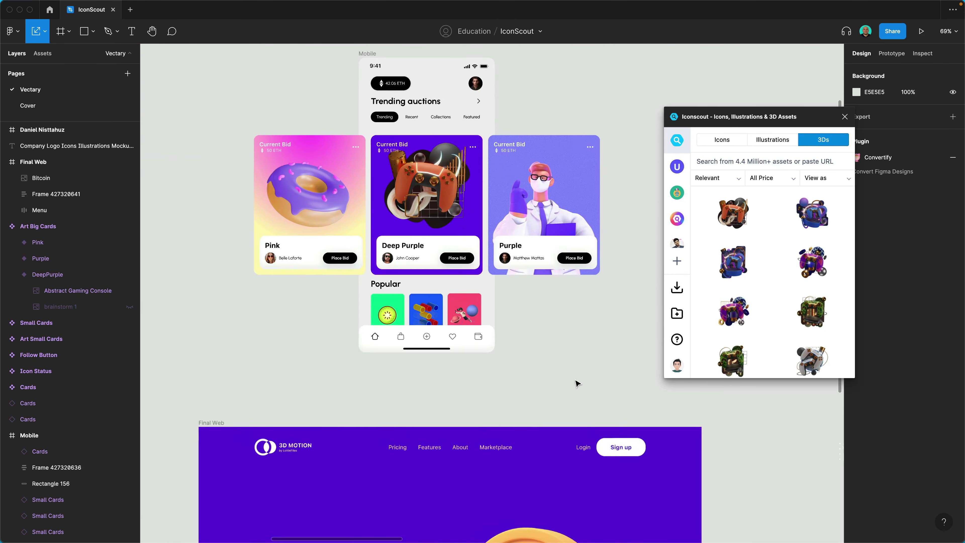
scroll(430, 212, up, 5)
scroll(430, 212, down, 3)
scroll(431, 209, left, 5)
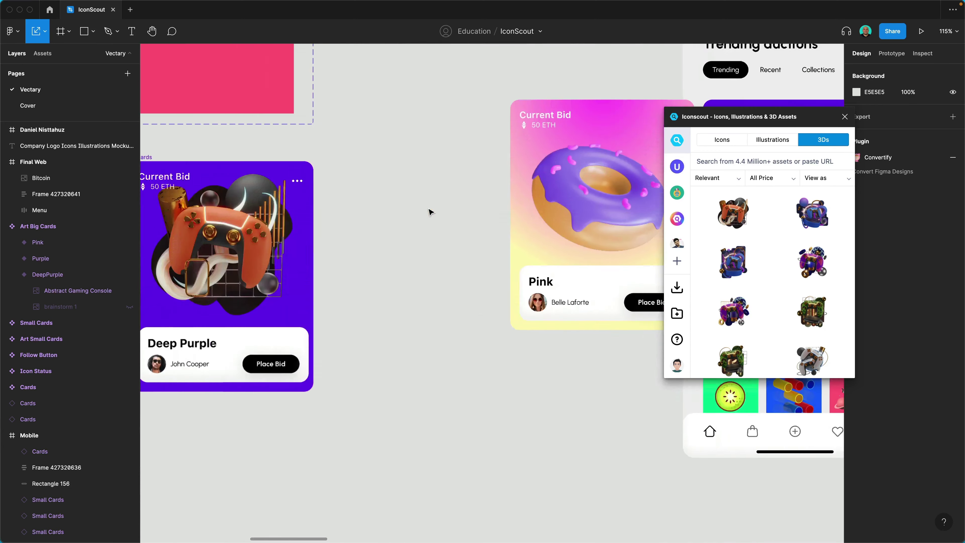
scroll(431, 210, down, 4)
click(118, 247)
double_click(117, 248)
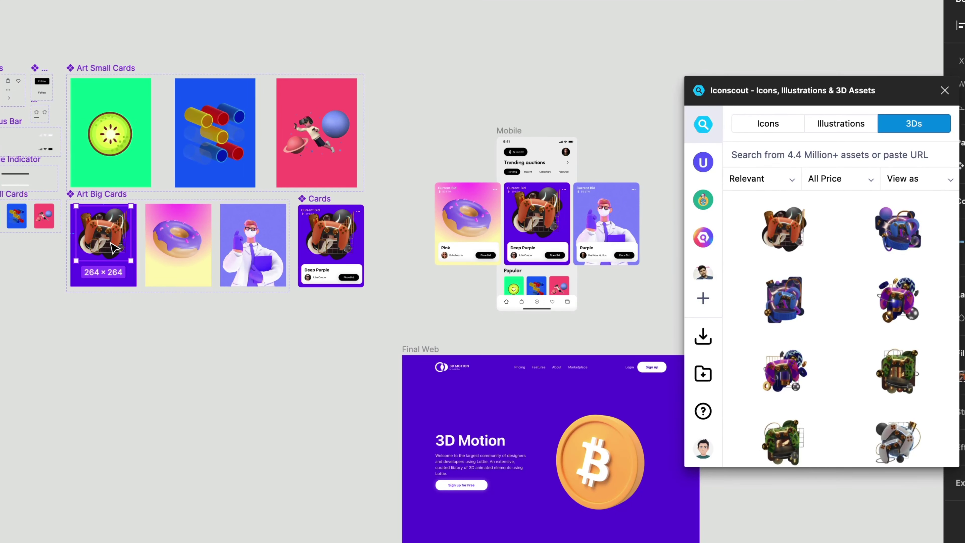
drag(116, 249, 114, 252)
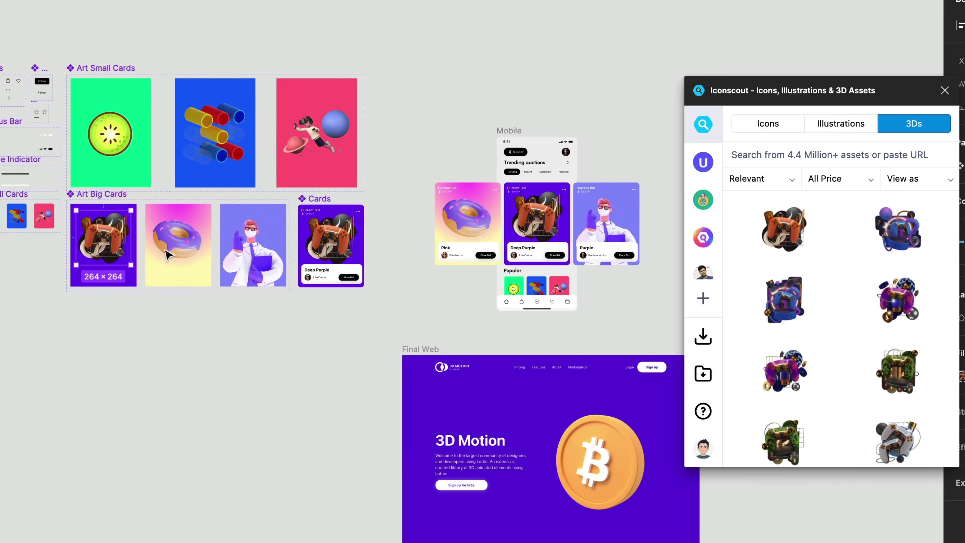
Step: Check that the Mobile screen's Deep Purple auction card now shows the console
scroll(640, 296, up, 5)
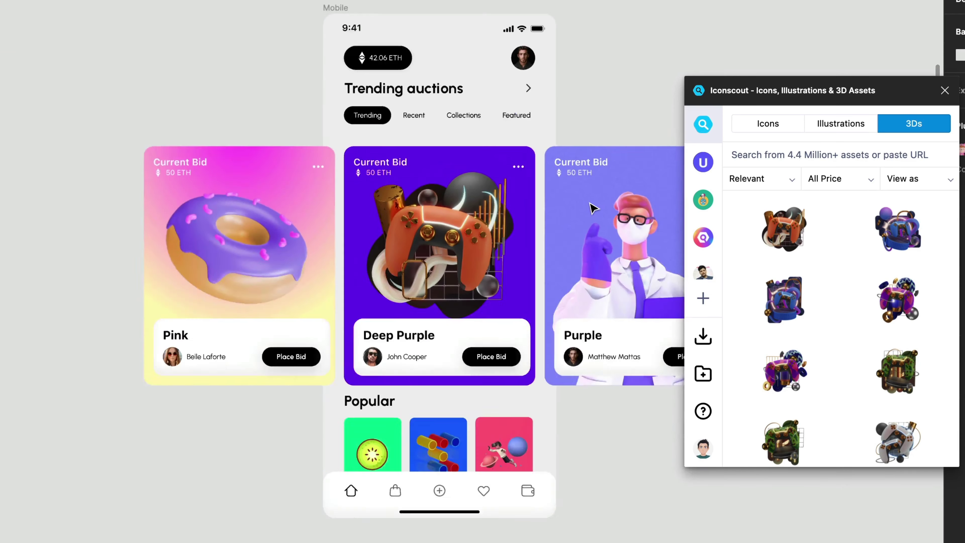
scroll(608, 247, down, 2)
scroll(593, 207, up, 2)
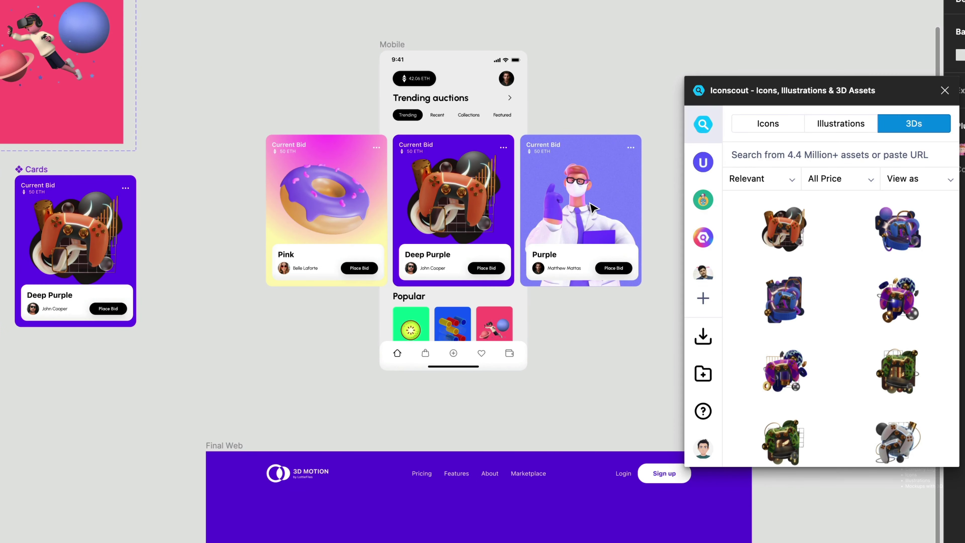